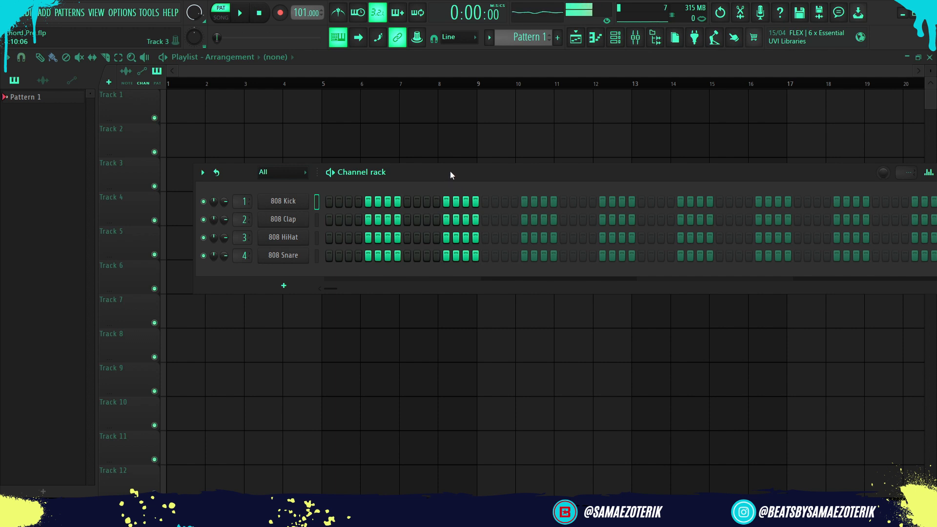
# Replace the 808 Kick channel with FL Keys, choose the Dark Piano preset and close the instrument window
pyautogui.moveTo(486, 174); pyautogui.dragTo(463, 164)
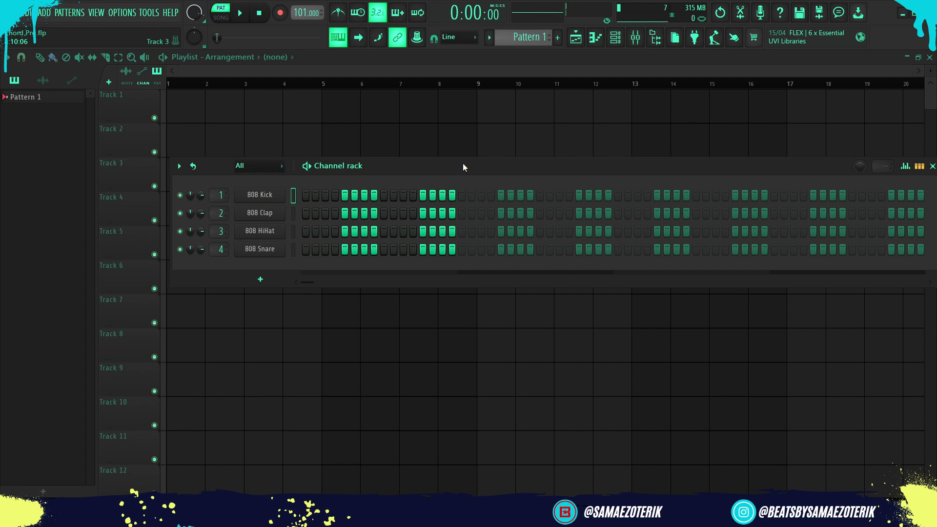
pyautogui.moveTo(463, 164); pyautogui.dragTo(470, 164)
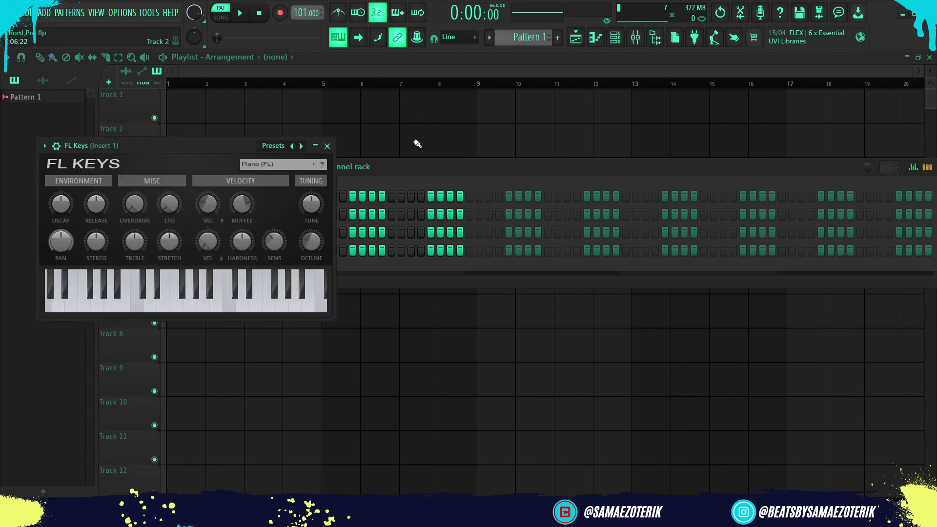
pyautogui.moveTo(197, 145); pyautogui.dragTo(444, 125)
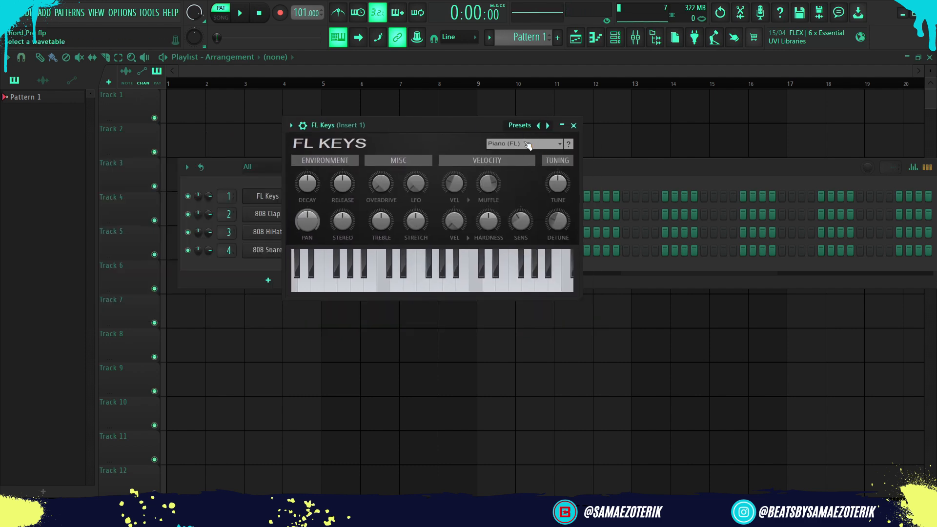
pyautogui.click(544, 173)
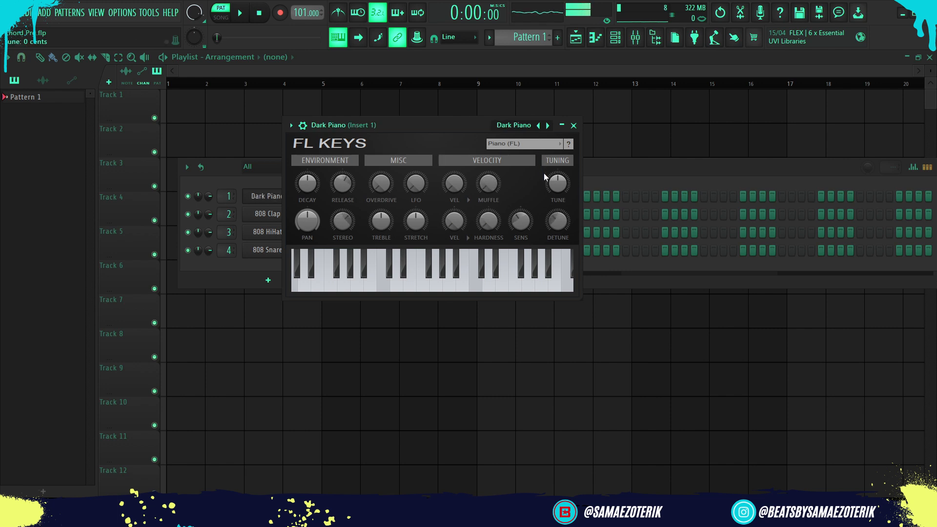
pyautogui.click(573, 125)
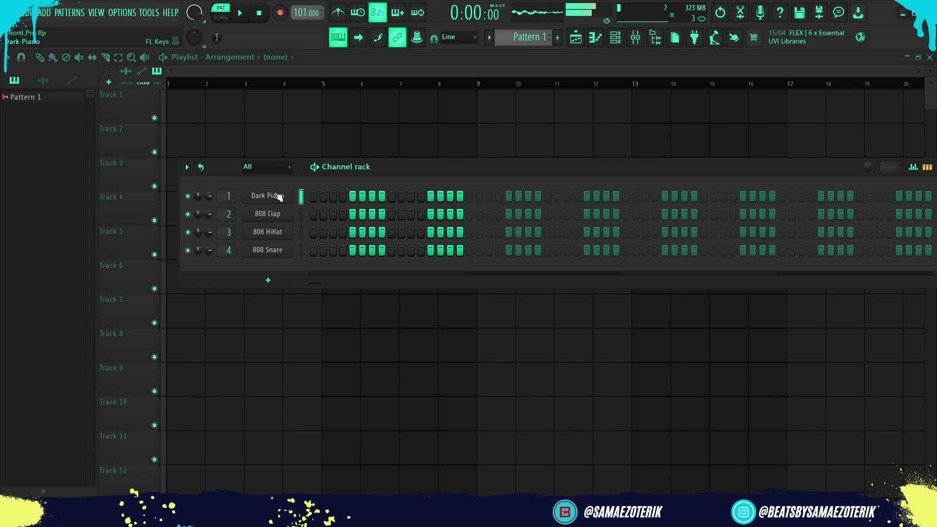
# Open the piano roll for Dark Piano and draw an A4 note one bar long at the start of bar 1
pyautogui.click(595, 38)
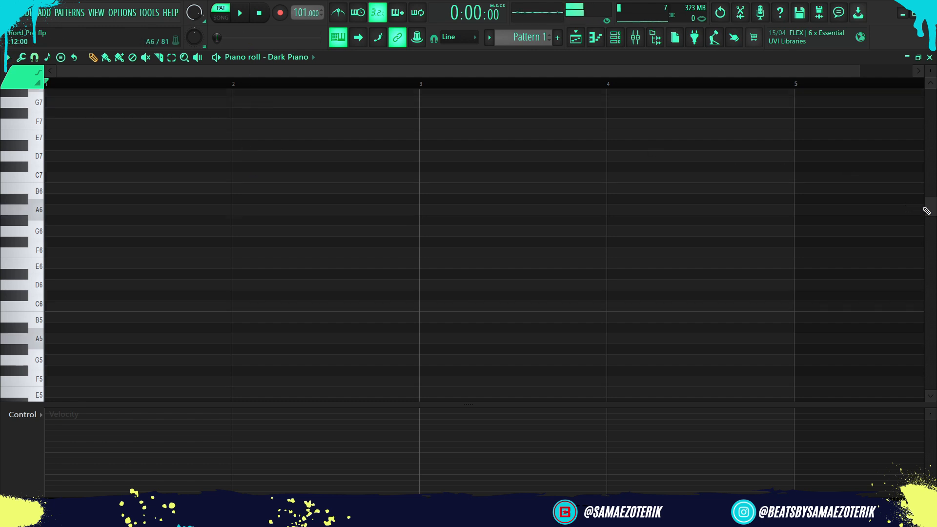
pyautogui.moveTo(930, 209); pyautogui.dragTo(933, 236)
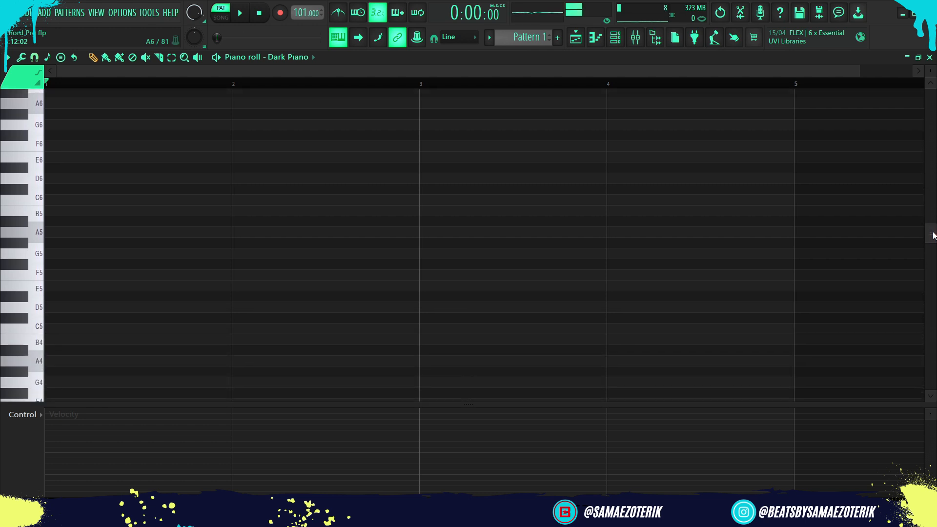
pyautogui.moveTo(933, 70); pyautogui.dragTo(932, 66)
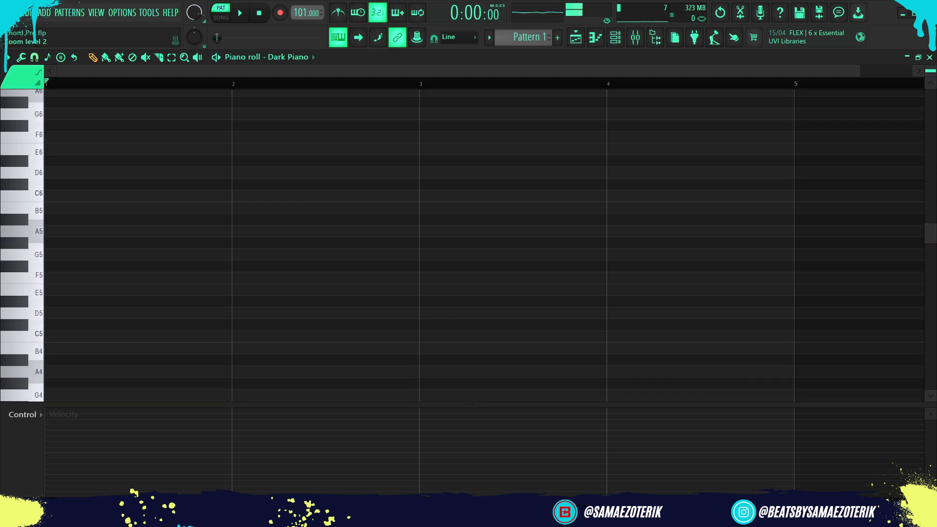
pyautogui.moveTo(933, 237); pyautogui.dragTo(934, 252)
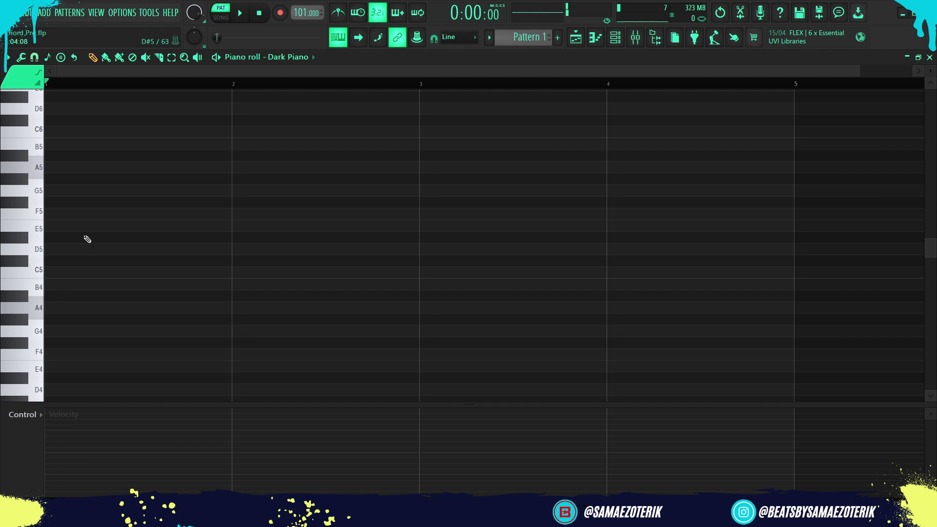
pyautogui.click(68, 307)
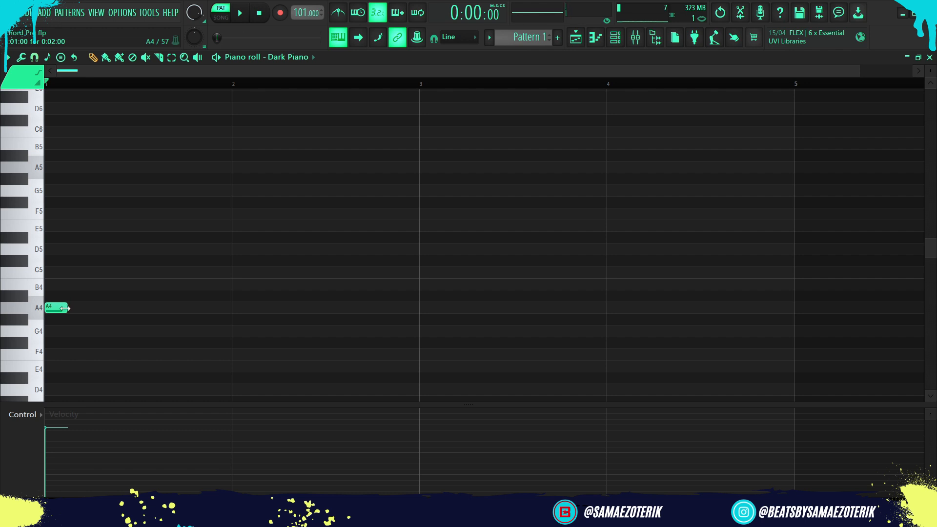
pyautogui.moveTo(65, 306); pyautogui.dragTo(230, 323)
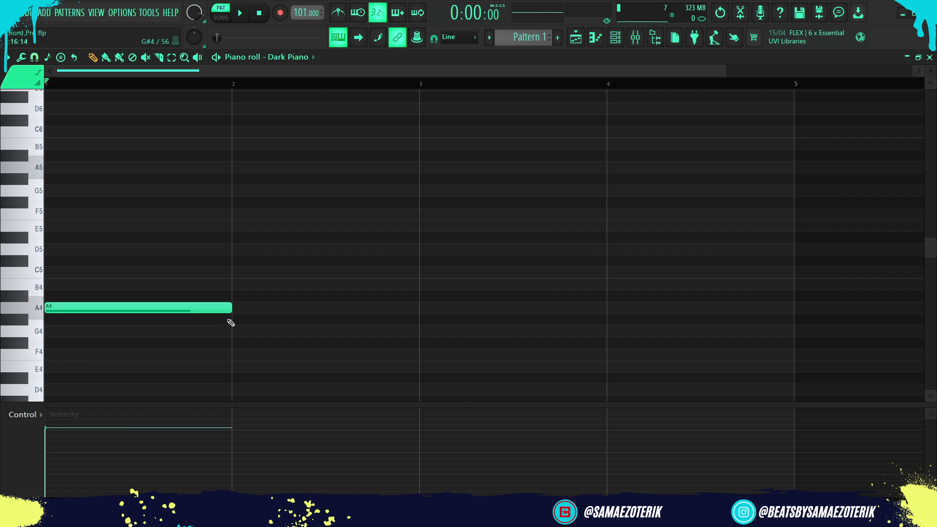
# Complete the bar 1 A minor chord by adding one-bar C5 and E5 notes above the A4
pyautogui.click(150, 307)
pyautogui.click(150, 309)
pyautogui.click(149, 308)
pyautogui.click(75, 273)
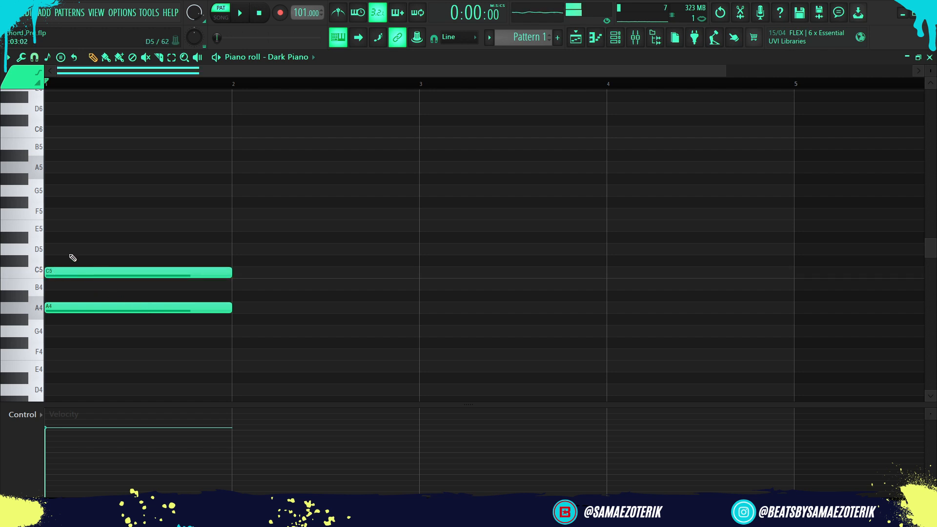
pyautogui.click(51, 228)
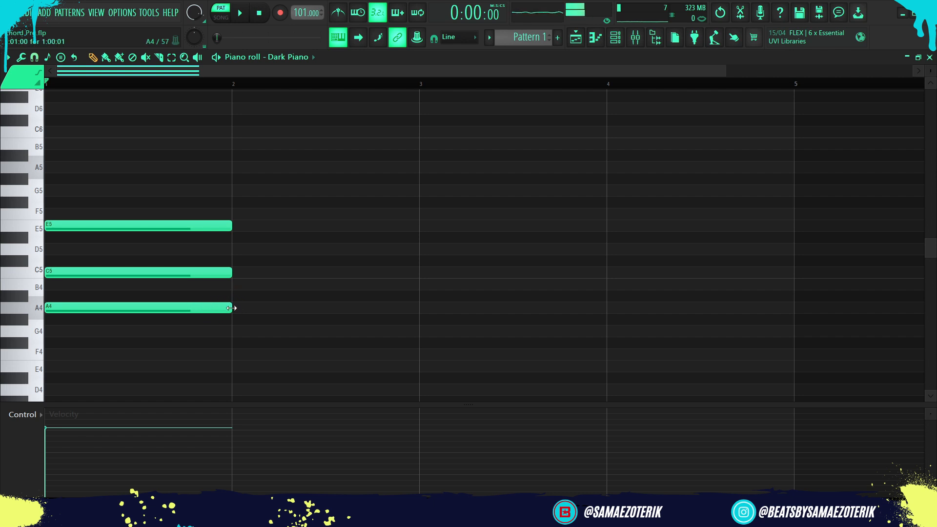
# Add a second chord in bar 2 with one-bar B4, D5 and F5 notes
pyautogui.click(235, 284)
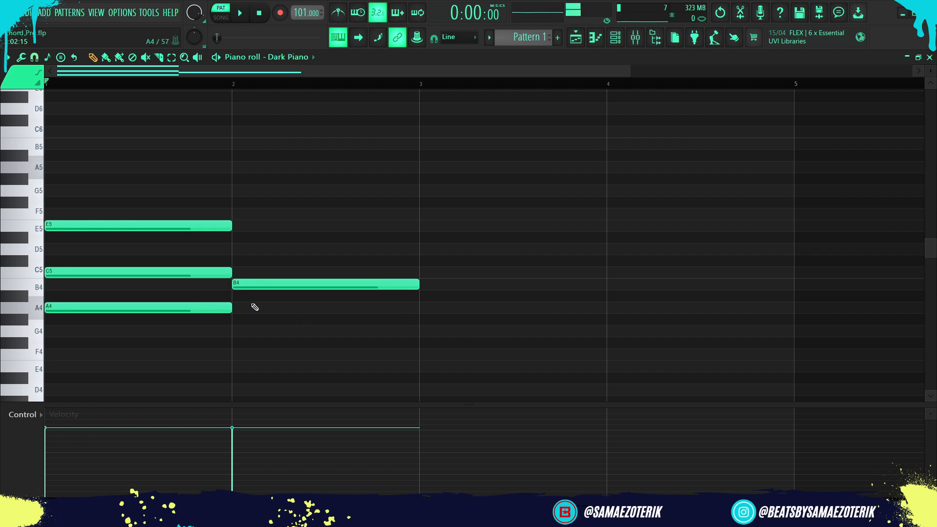
pyautogui.click(234, 250)
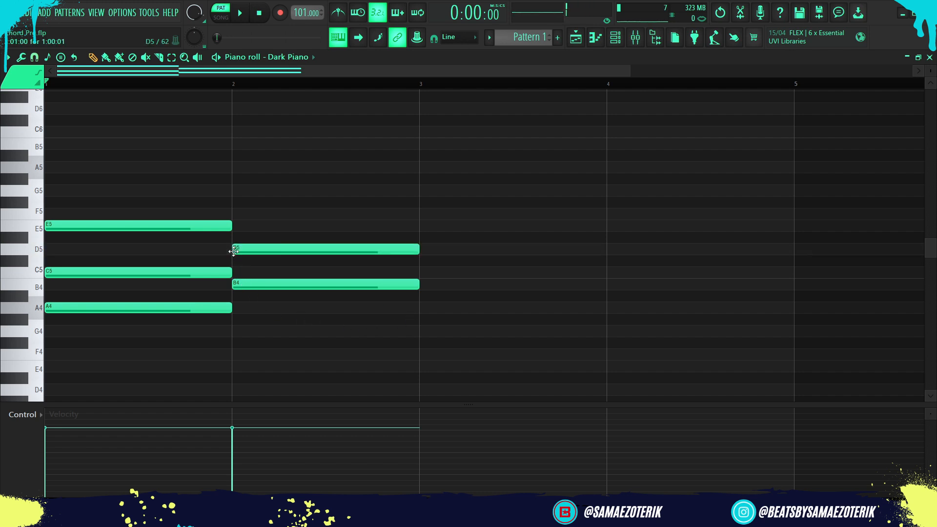
pyautogui.click(235, 214)
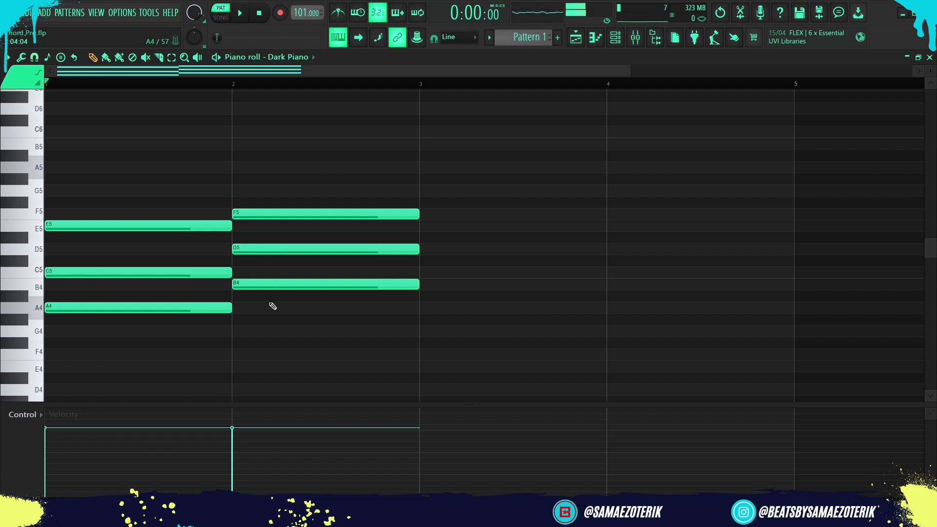
# Raise the bar 2 chord and adjust its middle and top notes to form C5, E5 and G5
pyautogui.moveTo(274, 299); pyautogui.dragTo(266, 194)
pyautogui.hotkey('shift', 'Up')
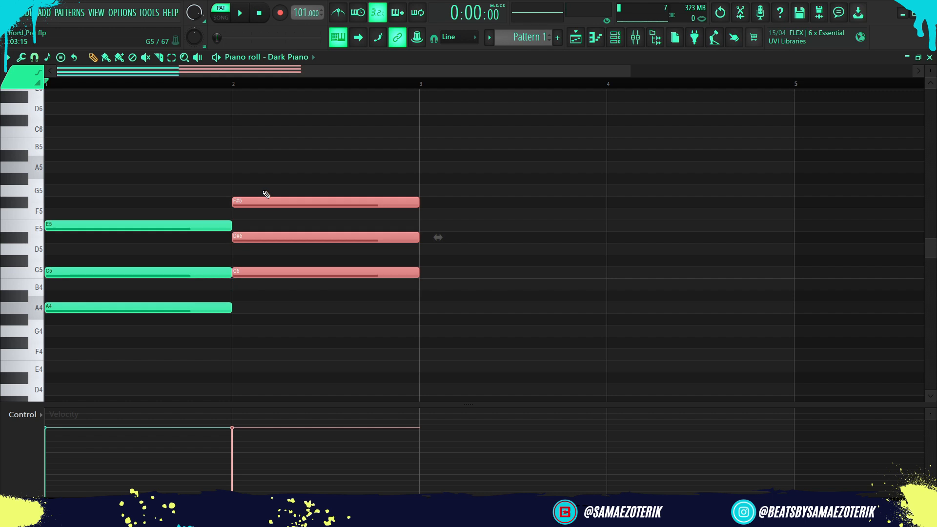
pyautogui.moveTo(269, 258); pyautogui.dragTo(258, 229)
pyautogui.hotkey('shift', 'Up')
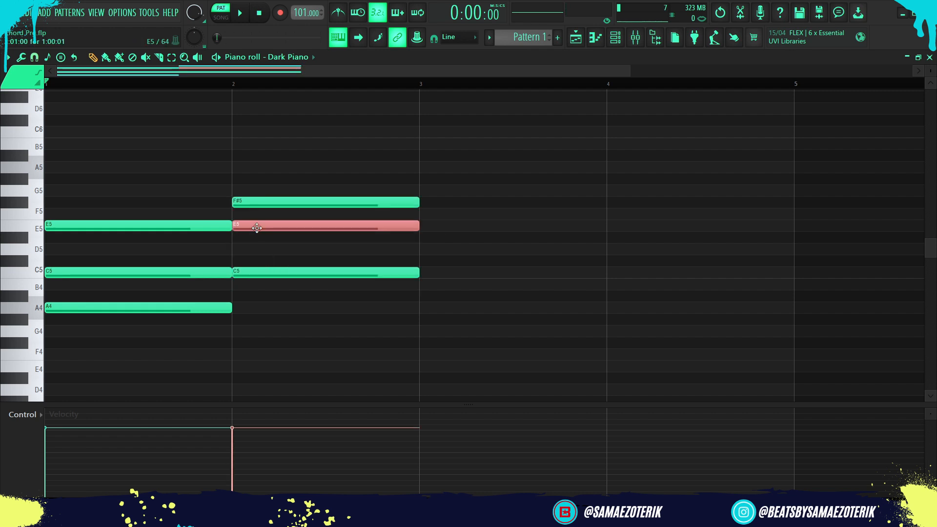
pyautogui.click(254, 202)
pyautogui.hotkey('shift', 'Up')
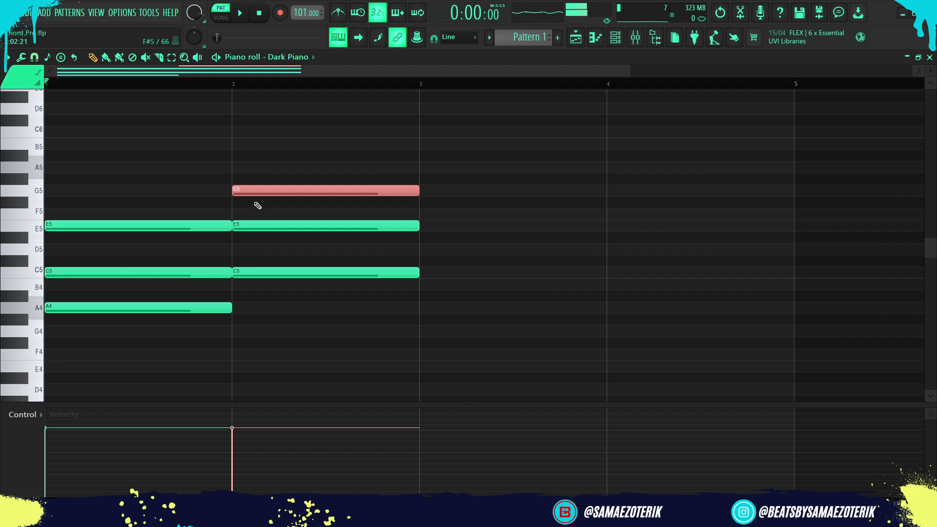
# Transpose the bar 2 chord up two semitones and lower its middle note to form D5, F5 and A5
pyautogui.moveTo(293, 309); pyautogui.dragTo(283, 170)
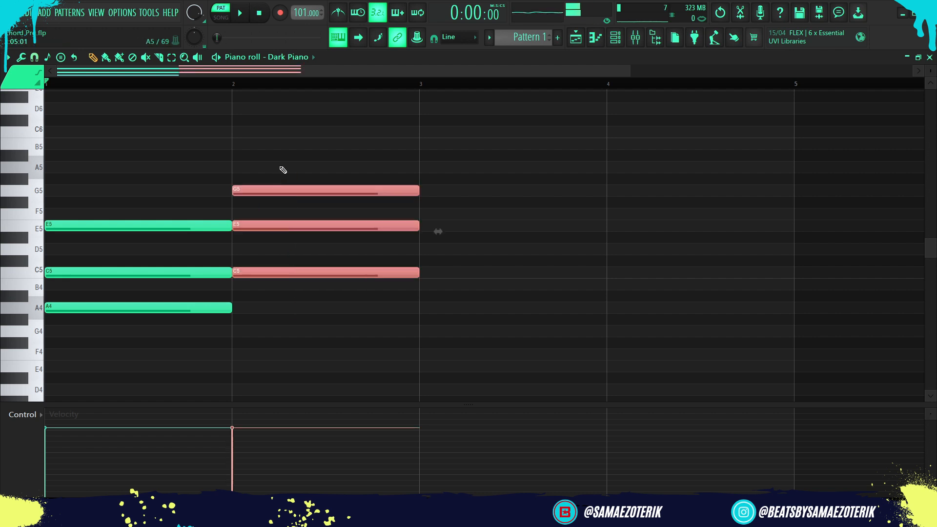
pyautogui.press('Up')
pyautogui.press('Up')
pyautogui.click(267, 200)
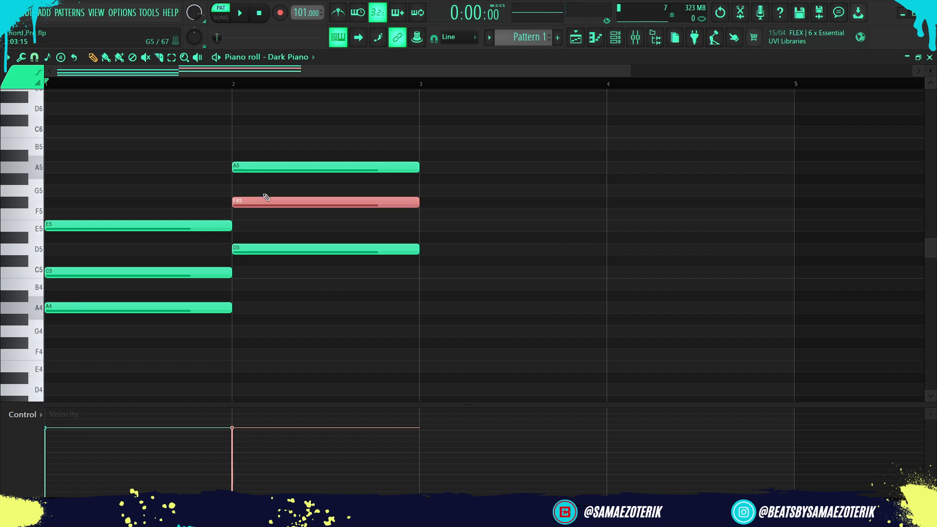
pyautogui.press('Down')
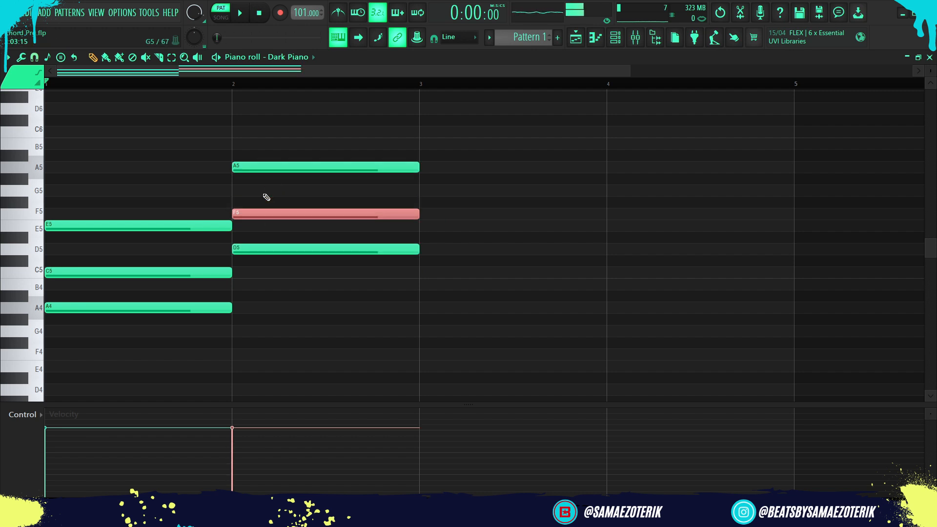
# Move the bar 2 chord up to E5, G5 and B5, and again up to F5, A5 and C6
pyautogui.moveTo(303, 292); pyautogui.dragTo(272, 146)
pyautogui.press('Up')
pyautogui.press('Up')
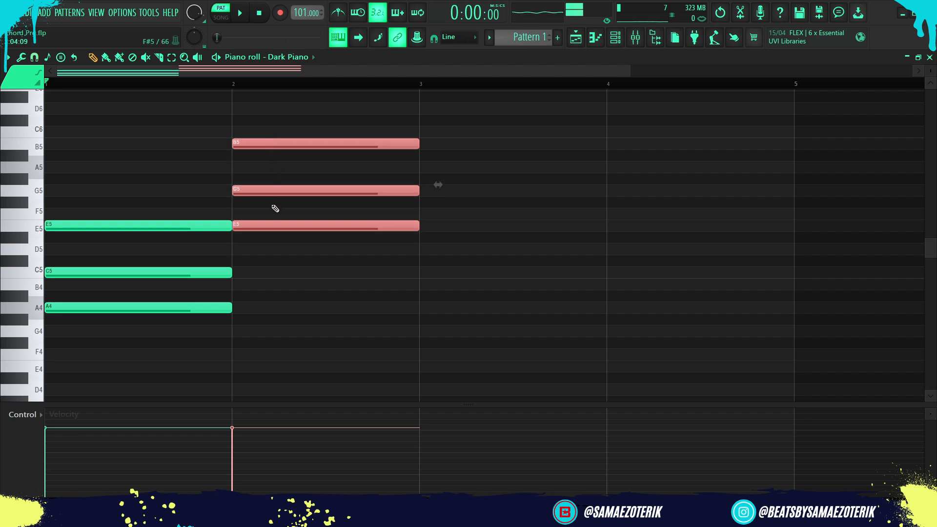
pyautogui.moveTo(303, 268); pyautogui.dragTo(281, 111)
pyautogui.press('Up')
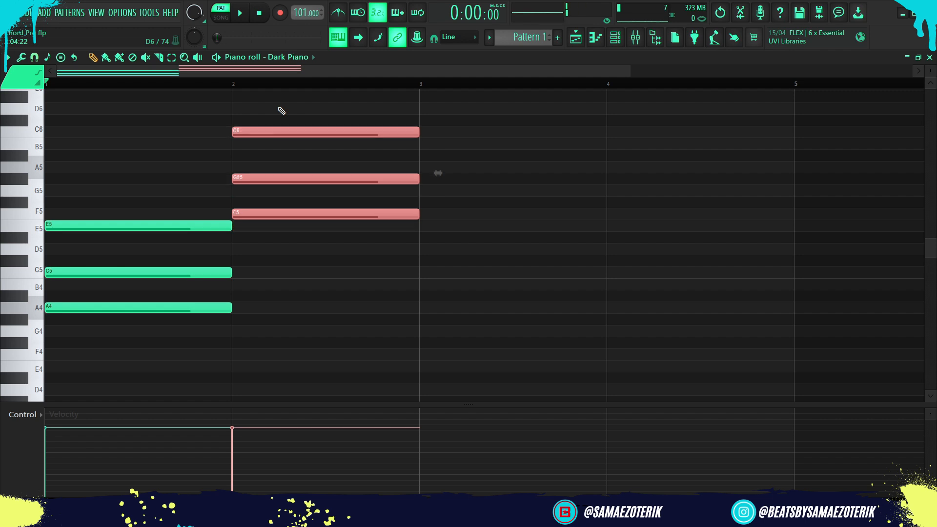
pyautogui.moveTo(266, 205); pyautogui.dragTo(252, 175)
pyautogui.hotkey('shift', 'Up')
# Transpose the bar 2 chord up to G5, B5 and D6, and by two more semitones to A5, C#6 and E6
pyautogui.moveTo(299, 242); pyautogui.dragTo(287, 103)
pyautogui.press('Up')
pyautogui.press('Up')
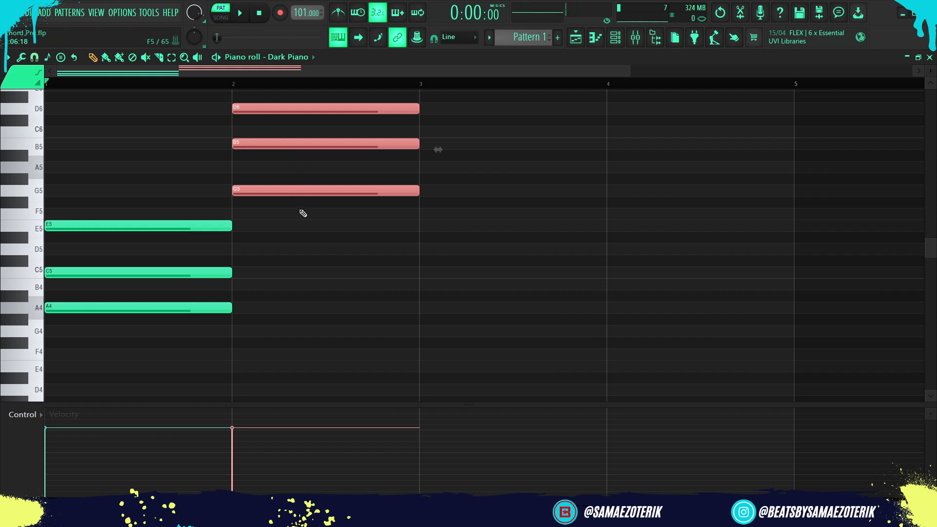
pyautogui.moveTo(304, 244); pyautogui.dragTo(278, 78)
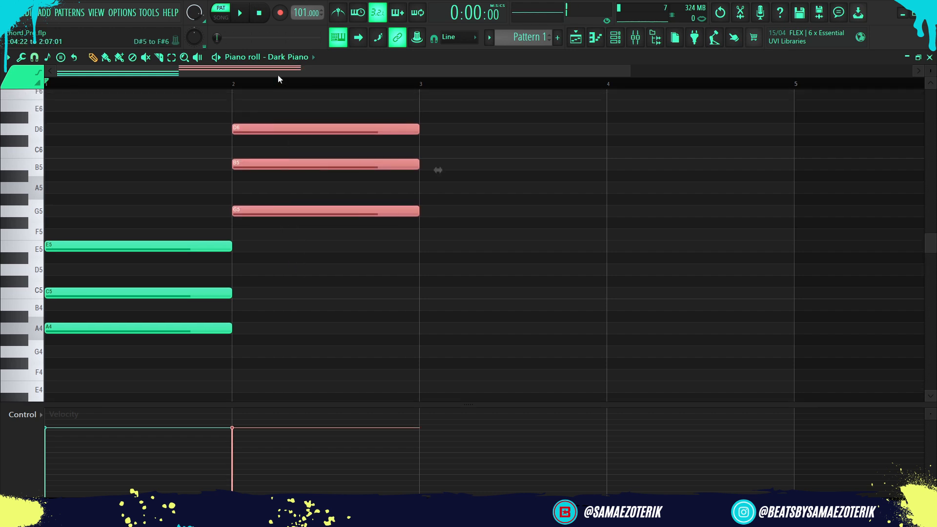
pyautogui.press('Up')
pyautogui.press('Up')
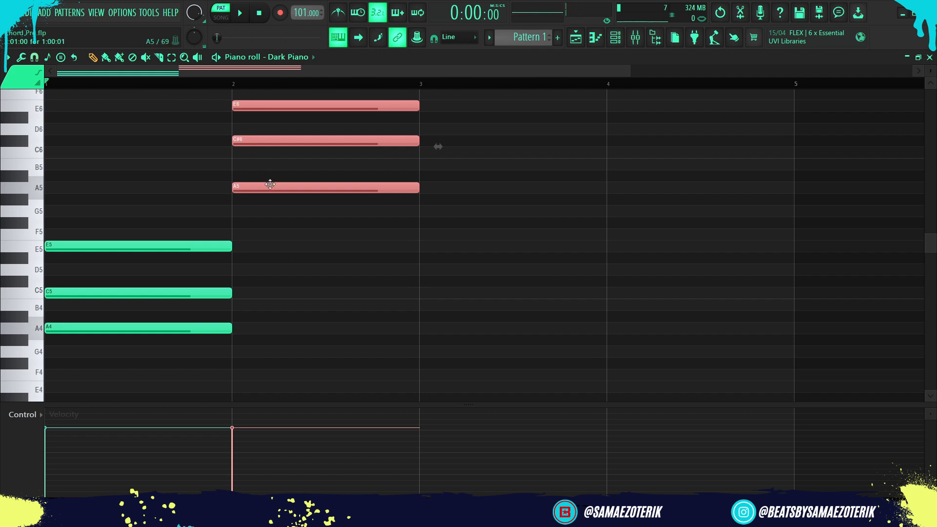
# Delete all three notes of the chord in bar 2
pyautogui.keyDown('ctrl'); pyautogui.click(294, 234); pyautogui.keyUp('ctrl')
pyautogui.moveTo(294, 234); pyautogui.dragTo(266, 98)
pyautogui.press('Delete')
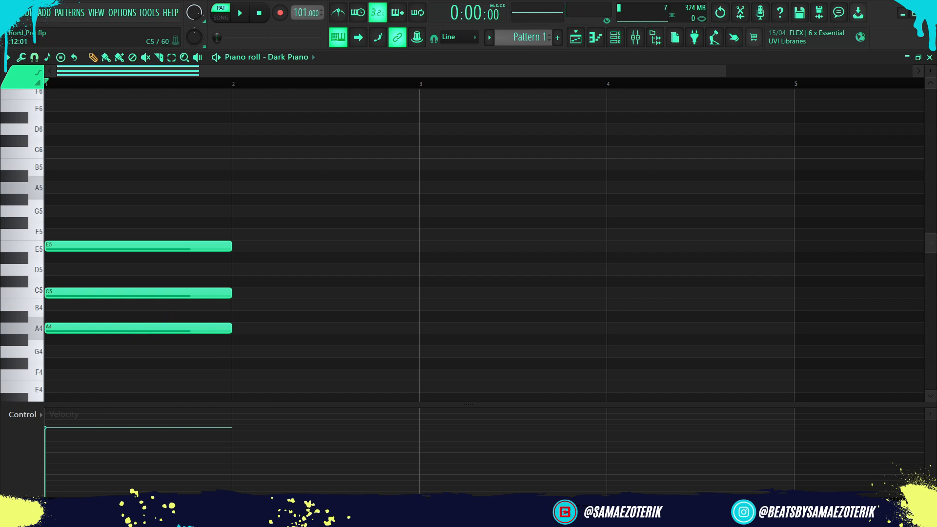
# Add an F major chord in bar 2 with one-bar F4, A4 and C5 notes
pyautogui.scroll(-2, 932, 246)
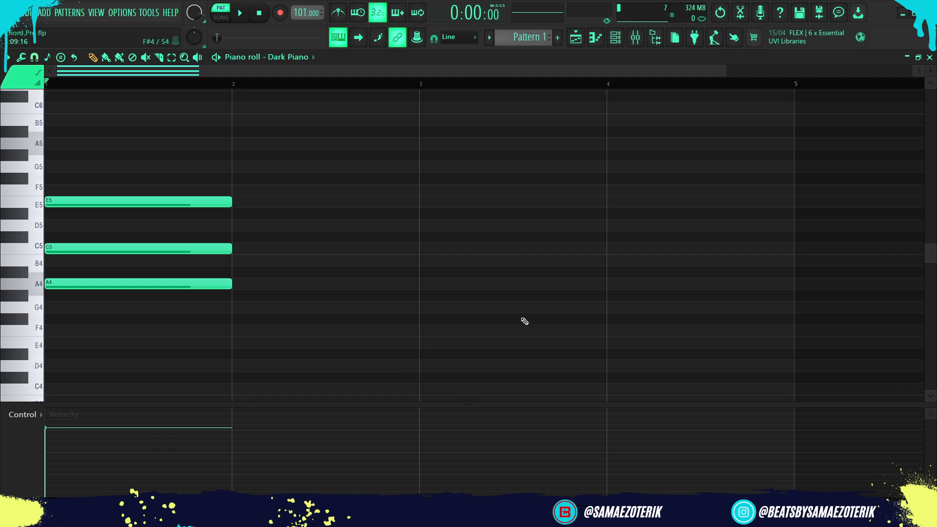
pyautogui.click(235, 330)
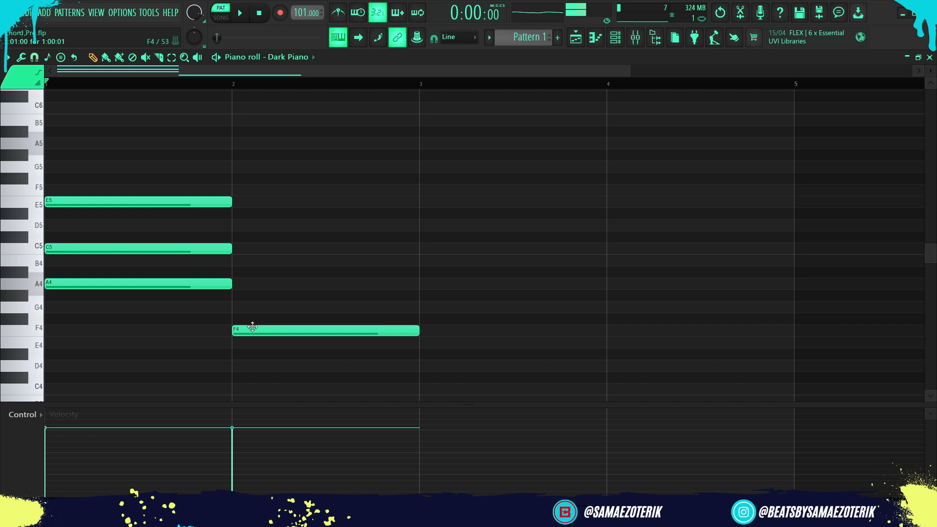
pyautogui.click(235, 284)
pyautogui.click(236, 249)
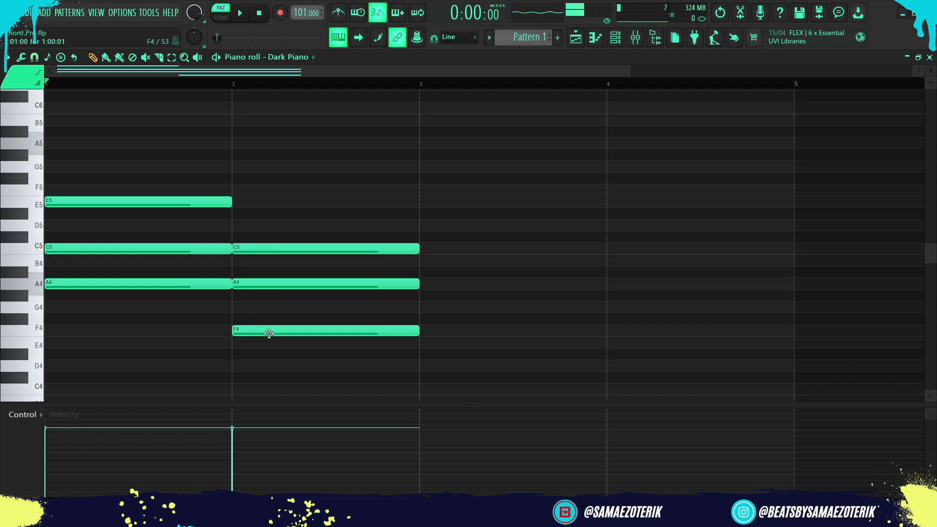
# Add a G major chord in bar 3 with one-bar G4, B4 and D5 notes
pyautogui.click(422, 308)
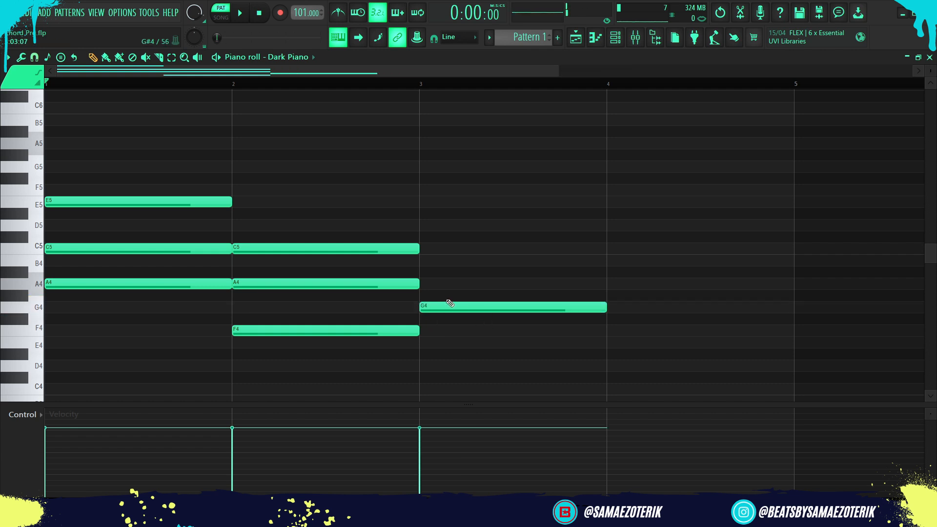
pyautogui.click(423, 261)
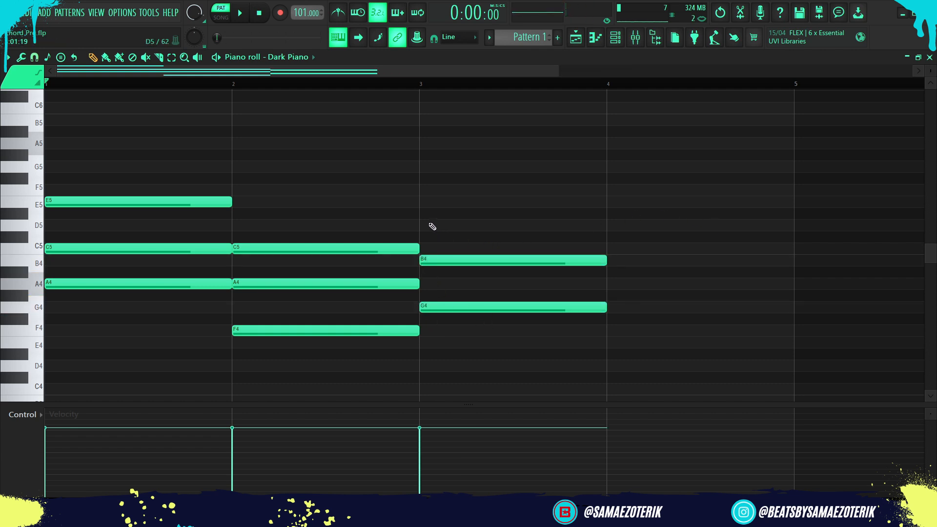
pyautogui.click(420, 224)
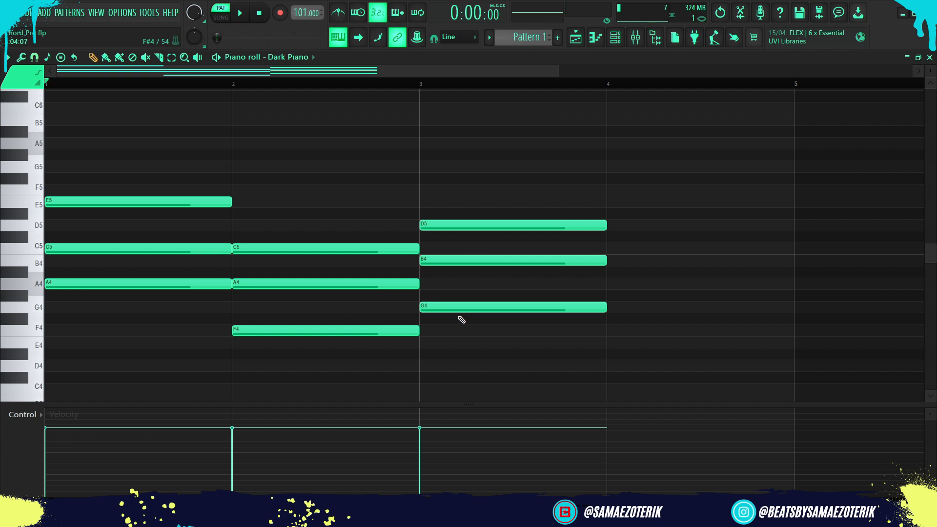
# Lengthen all three notes of the G major chord to two bars so they fill bars 3 and 4
pyautogui.scroll(-3, 446, 312)
pyautogui.moveTo(383, 378); pyautogui.dragTo(452, 243)
pyautogui.scroll(-1, 576, 319)
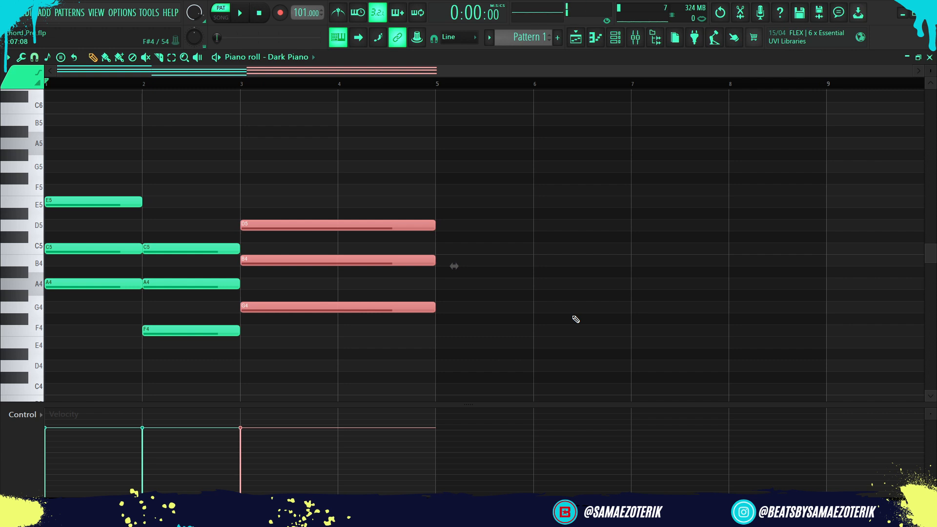
# Play back the three-chord progression from the start, with no notes selected, then stop it
pyautogui.click(575, 319)
pyautogui.rightClick(572, 316)
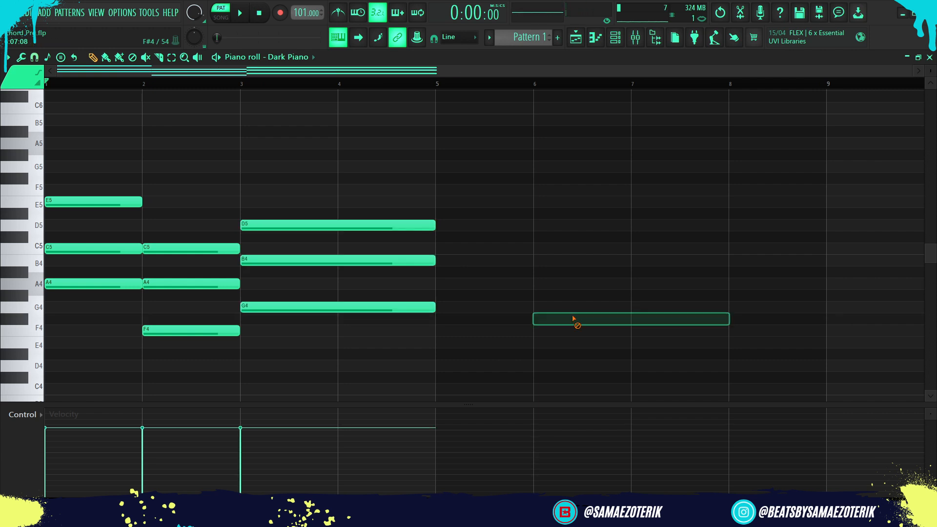
pyautogui.press('space')
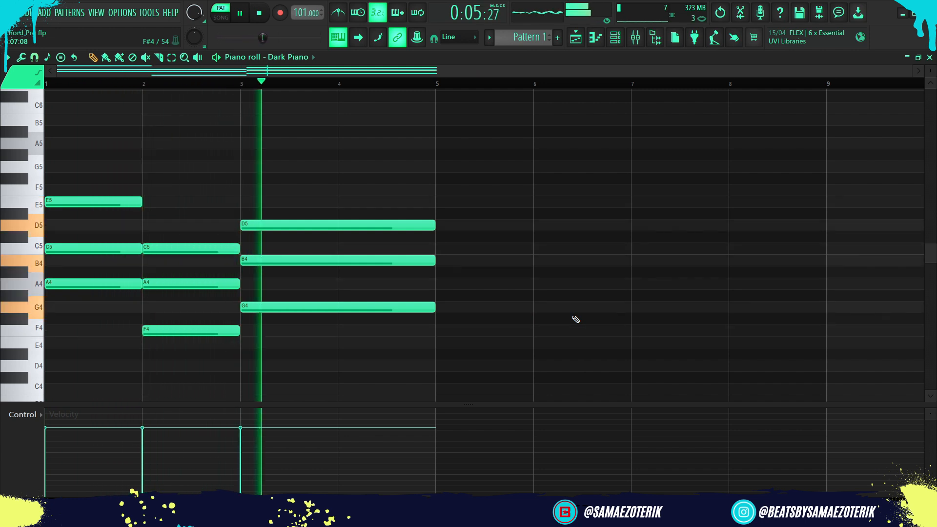
pyautogui.press('space')
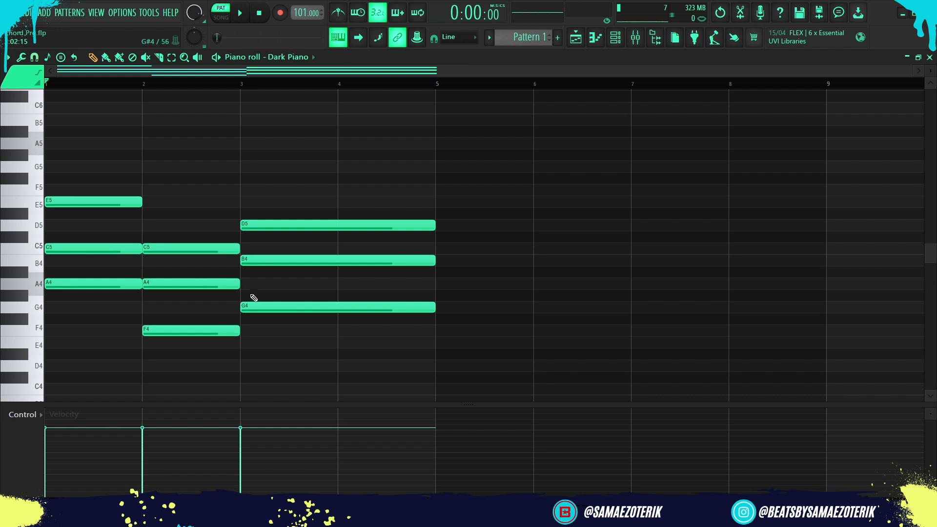
# Raise the middle note of each chord by one octave, to C6, A5 and B5, and play back the progression
pyautogui.click(96, 250)
pyautogui.press('Up')
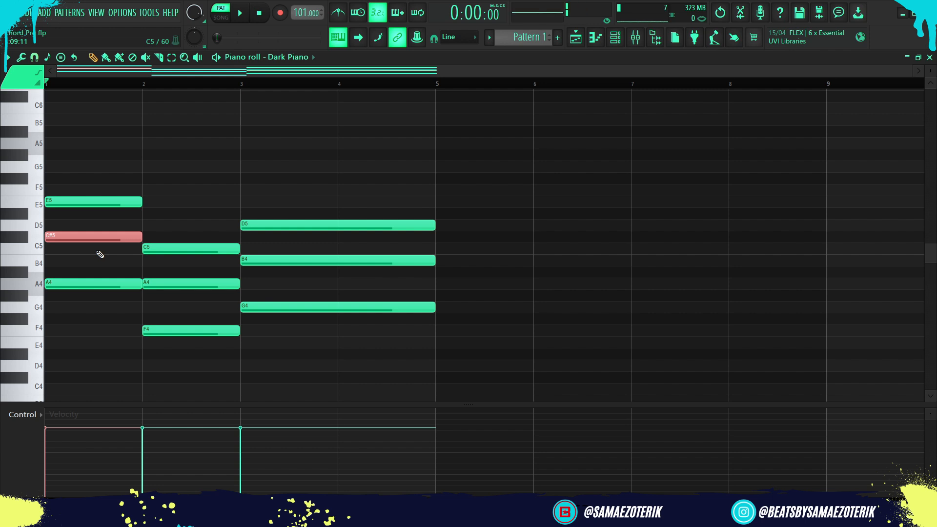
pyautogui.press('Down')
pyautogui.hotkey('ctrl', 'Up')
pyautogui.click(170, 283)
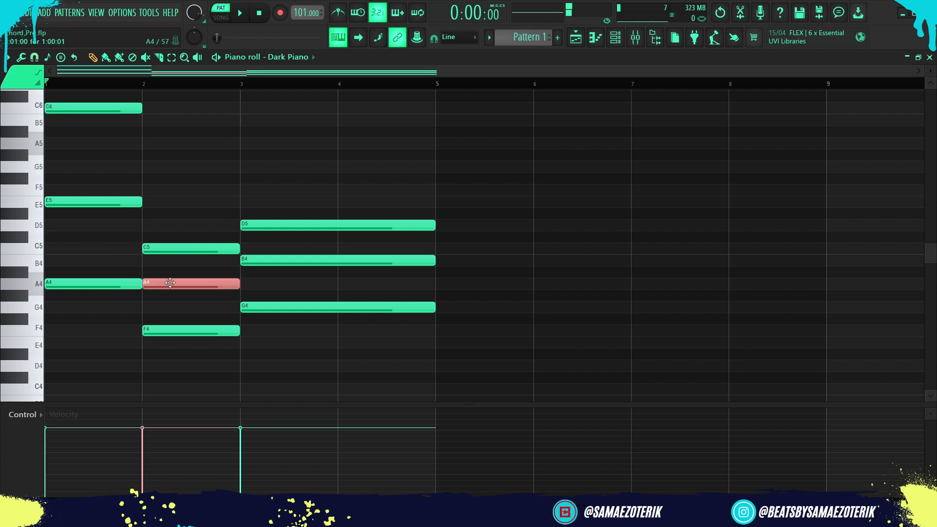
pyautogui.hotkey('ctrl', 'Up')
pyautogui.click(287, 261)
pyautogui.hotkey('ctrl', 'Up')
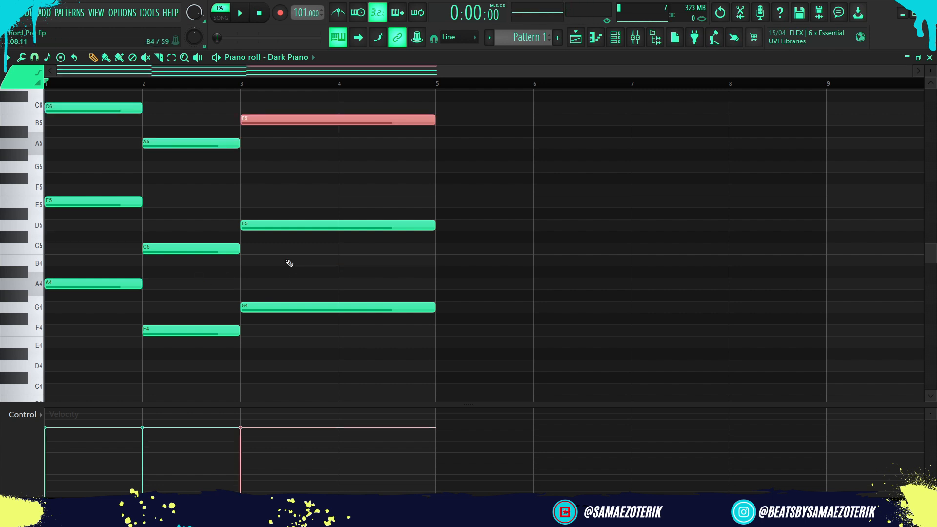
pyautogui.press('space')
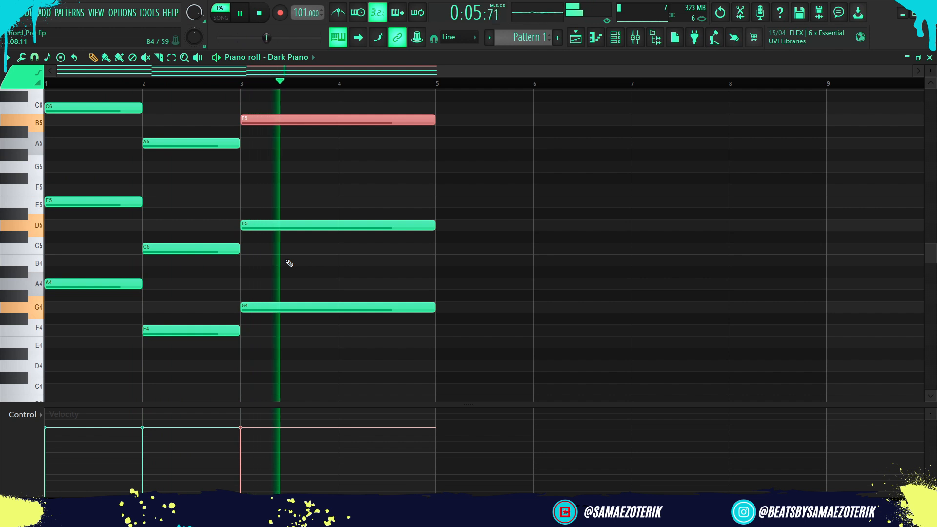
pyautogui.press('space')
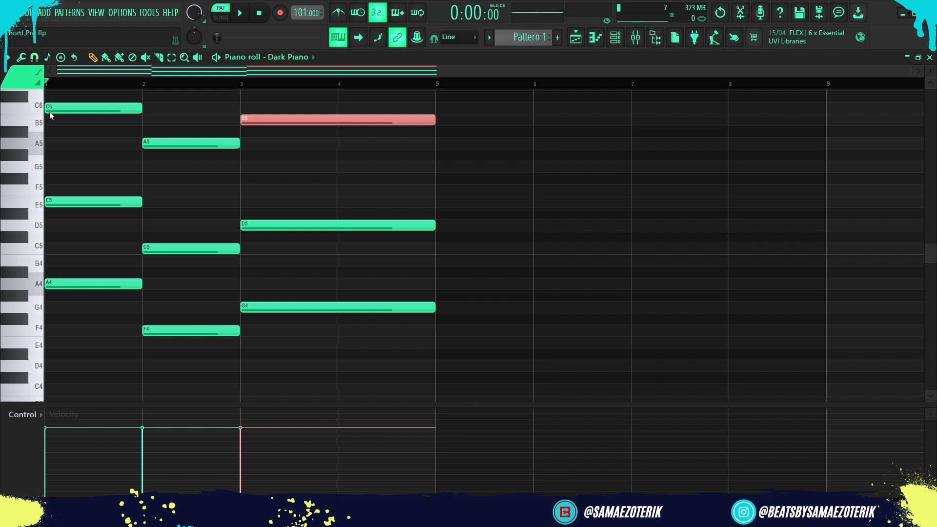
# Strum the A minor chord in bar 1, adjusting the strum's start-time offset and velocity strength, and play it back
pyautogui.scroll(2, 1, 219)
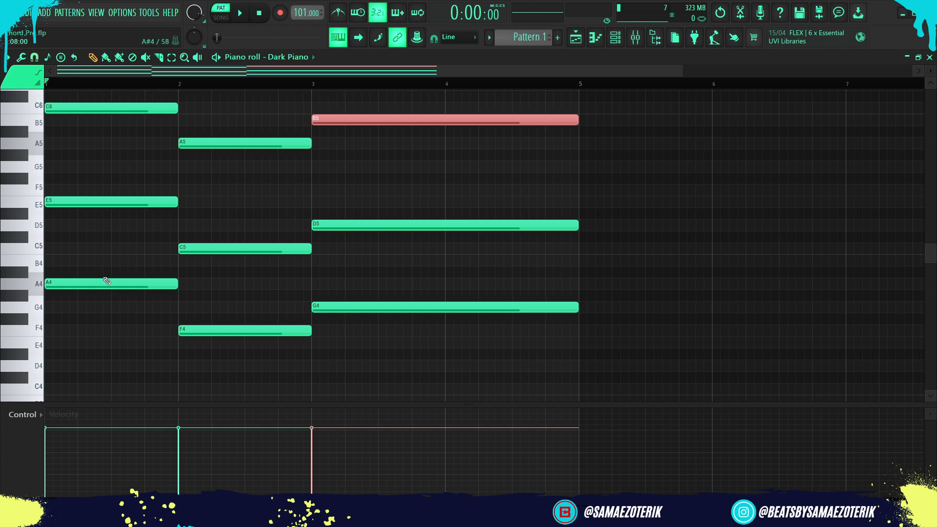
pyautogui.moveTo(110, 313); pyautogui.dragTo(84, 83)
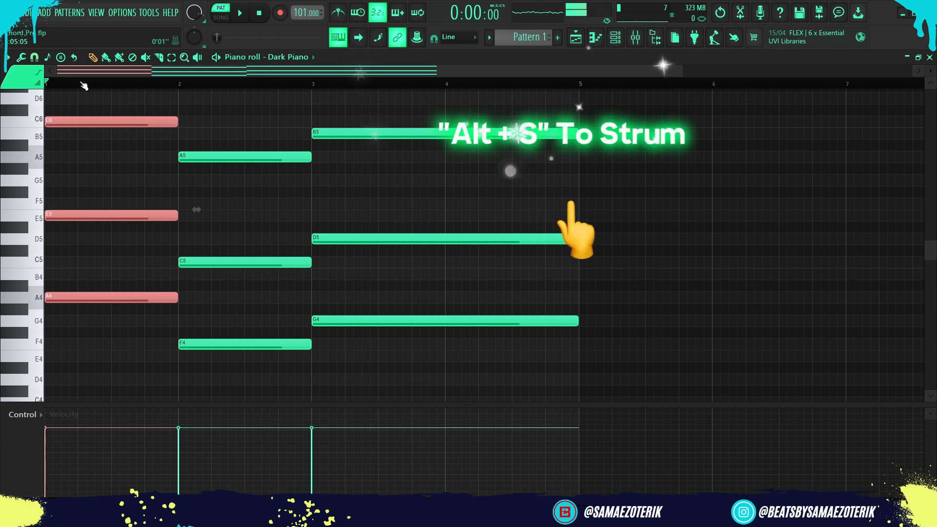
pyautogui.hotkey('alt', 's')
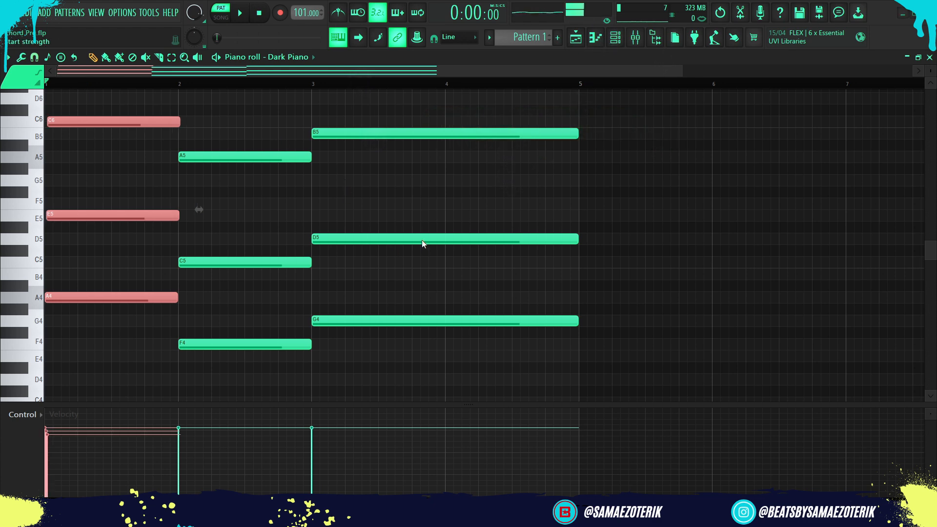
pyautogui.moveTo(421, 234); pyautogui.dragTo(421, 227)
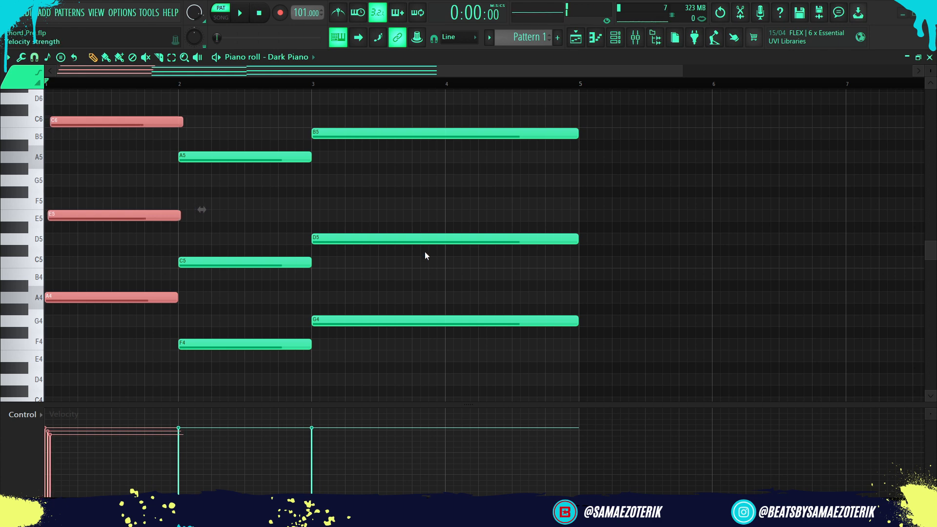
pyautogui.moveTo(425, 262); pyautogui.dragTo(426, 262)
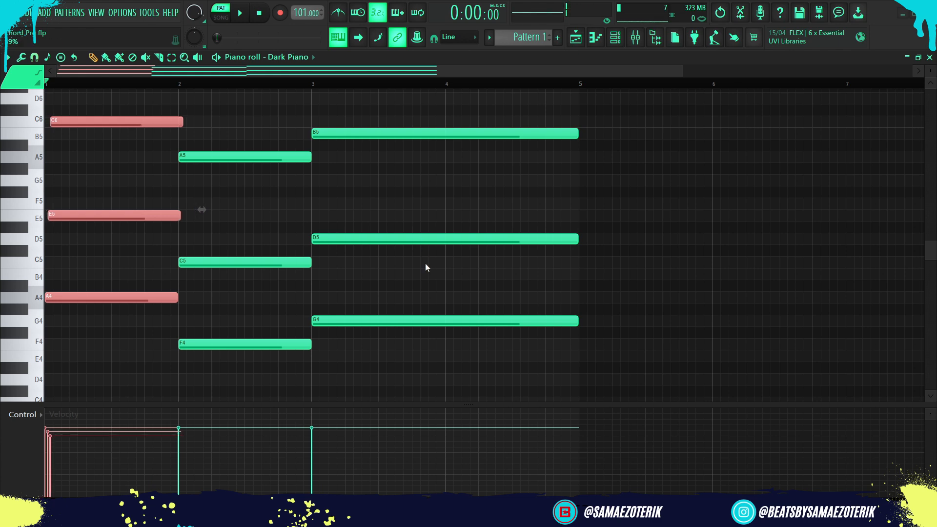
pyautogui.press('space')
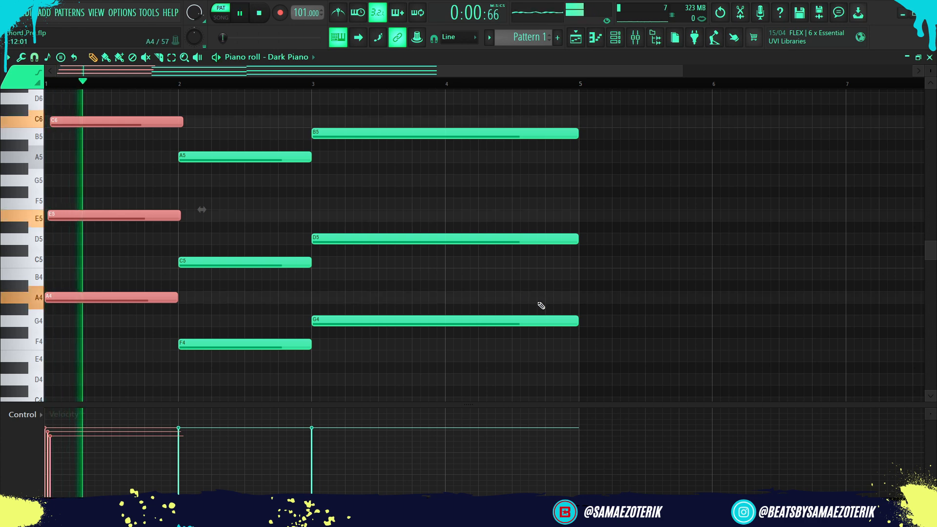
pyautogui.press('space')
# Strum the three notes of the F major chord in bar 2 and play back the result
pyautogui.moveTo(251, 384); pyautogui.dragTo(218, 141)
pyautogui.hotkey('alt', 's')
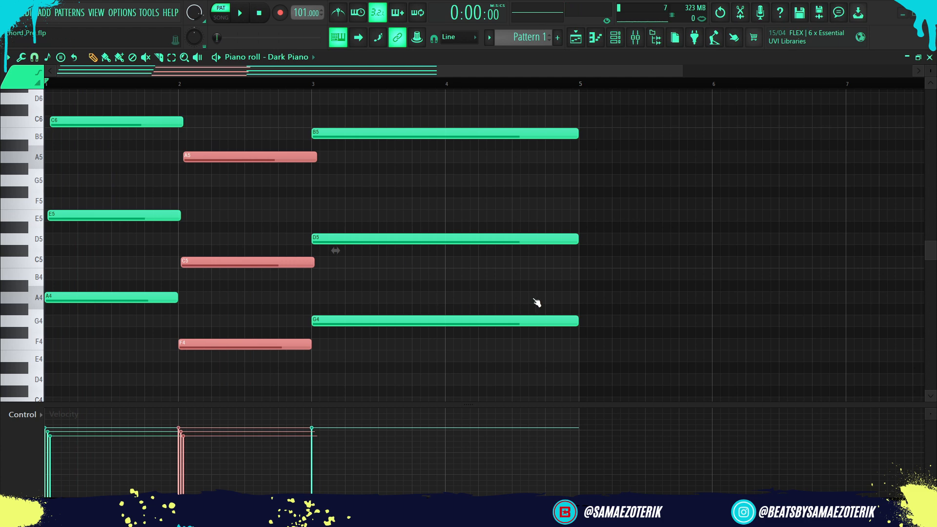
pyautogui.press('space')
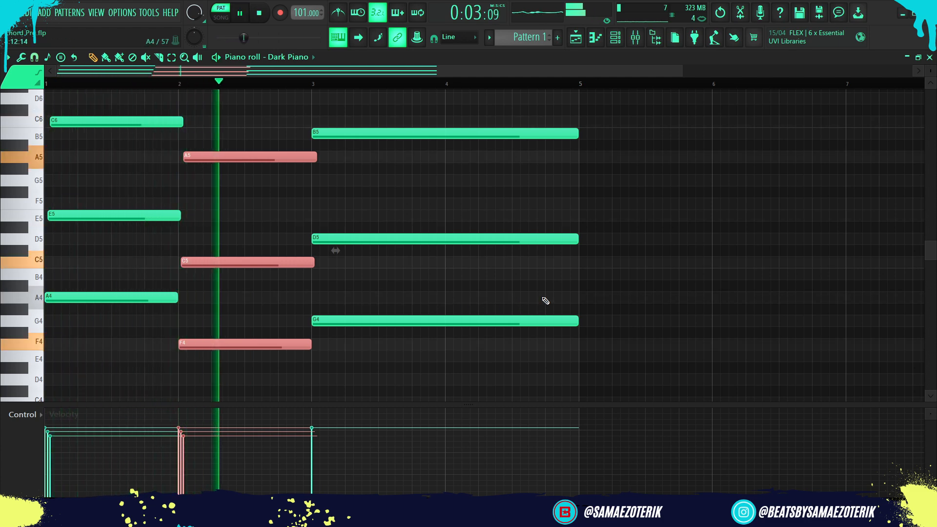
pyautogui.press('space')
# Undo the strums on the chords in bars 1 and 2 and deselect the notes
pyautogui.moveTo(514, 360); pyautogui.dragTo(413, 99)
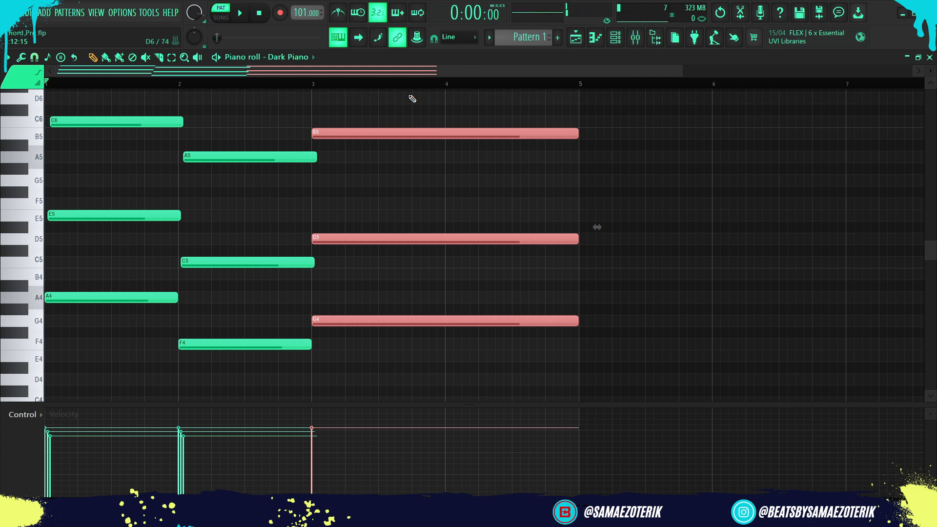
pyautogui.hotkey('ctrl', 'z')
pyautogui.hotkey('ctrl', 'z')
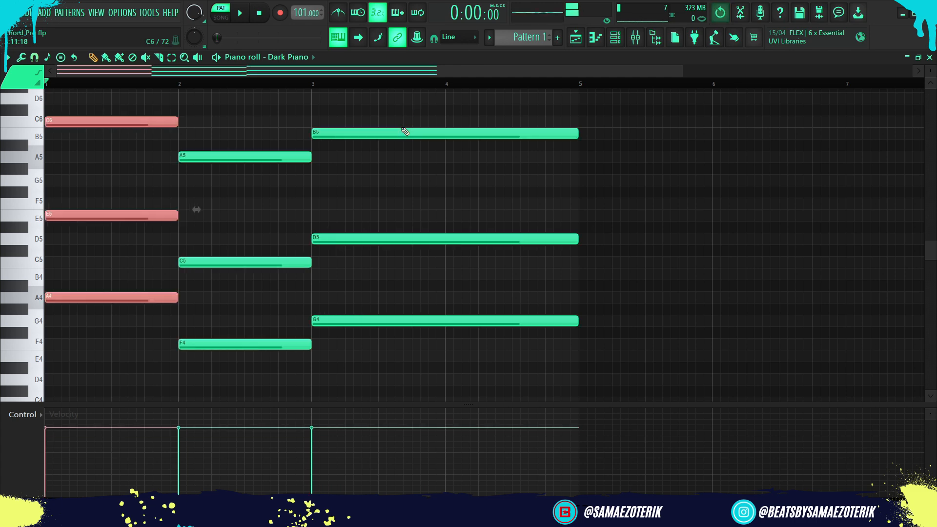
pyautogui.hotkey('ctrl', 'd')
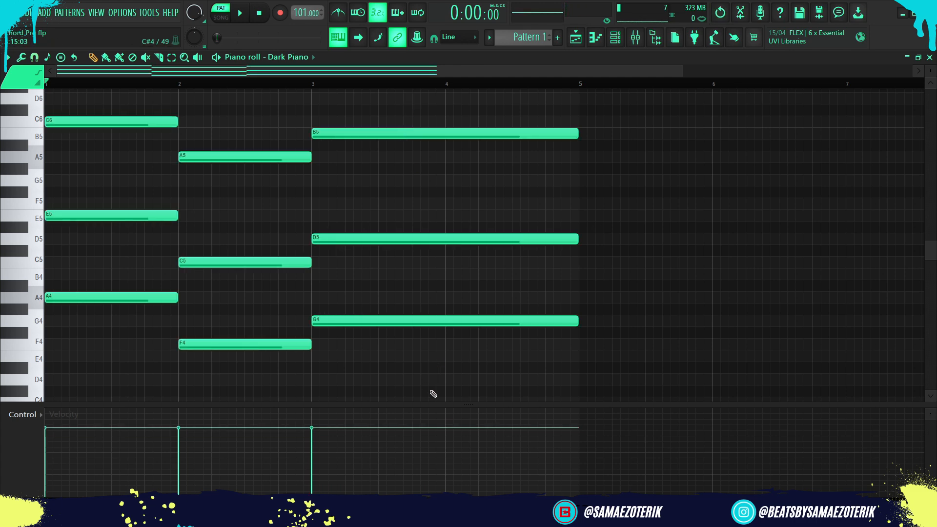
# Arpeggiate all the chords into short repeating notes across the four bars and play back the pattern
pyautogui.moveTo(433, 394); pyautogui.dragTo(72, 76)
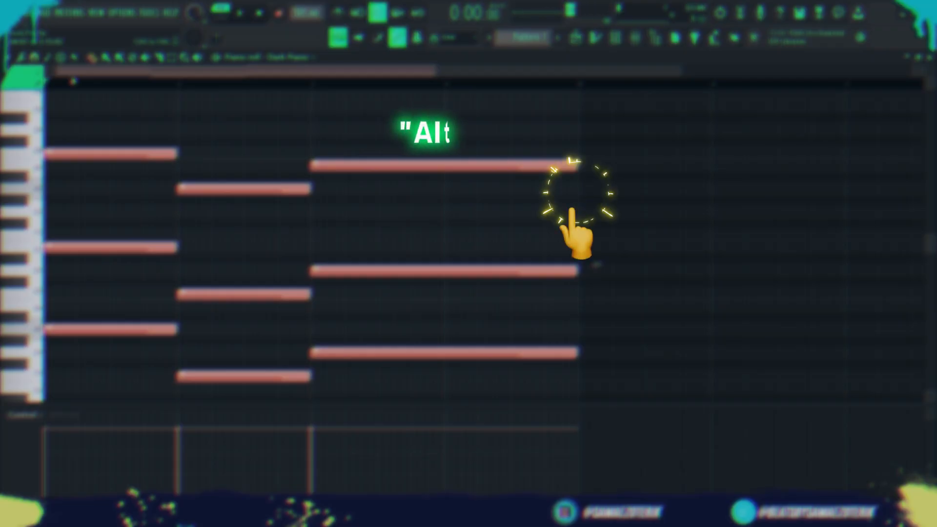
pyautogui.hotkey('alt', 'a')
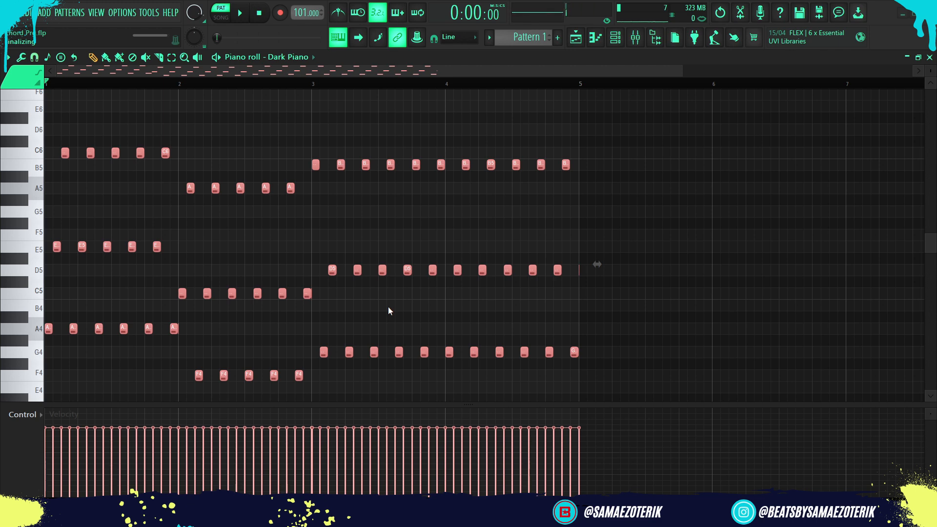
pyautogui.press('space')
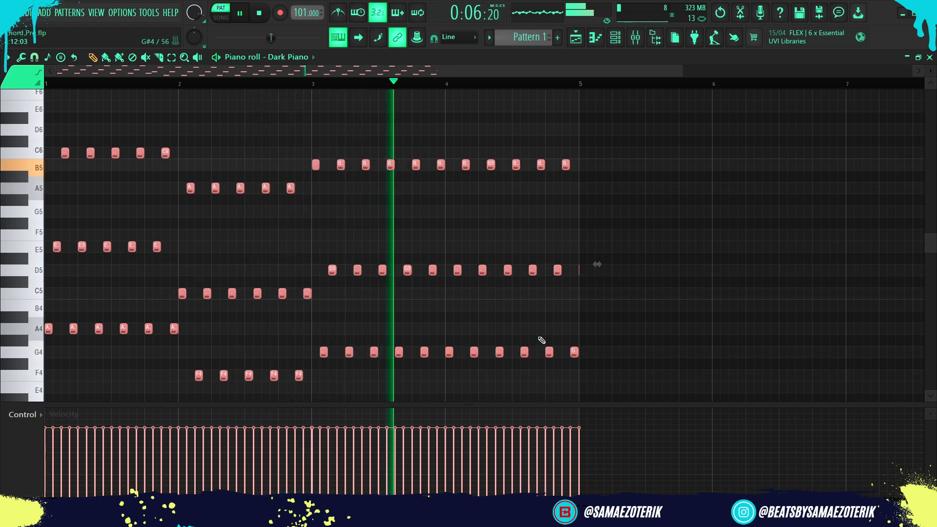
pyautogui.press('space')
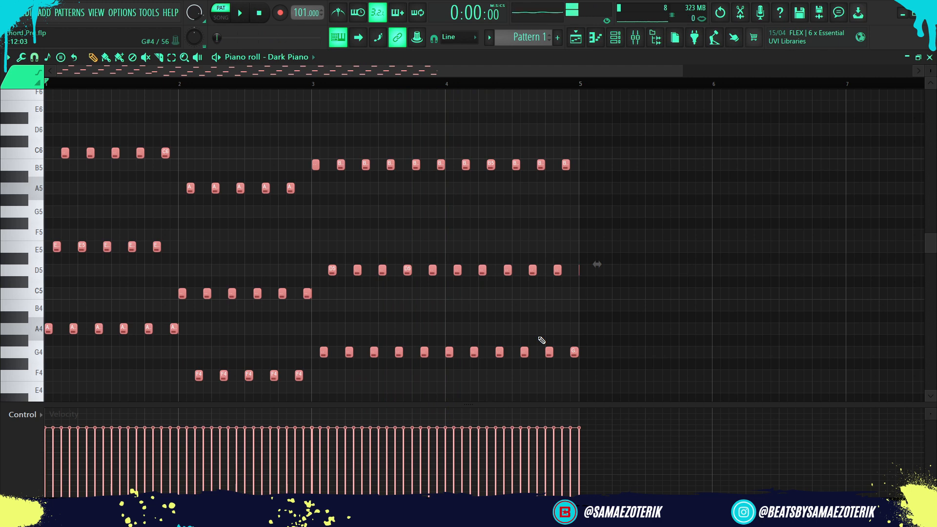
pyautogui.moveTo(933, 241); pyautogui.dragTo(933, 248)
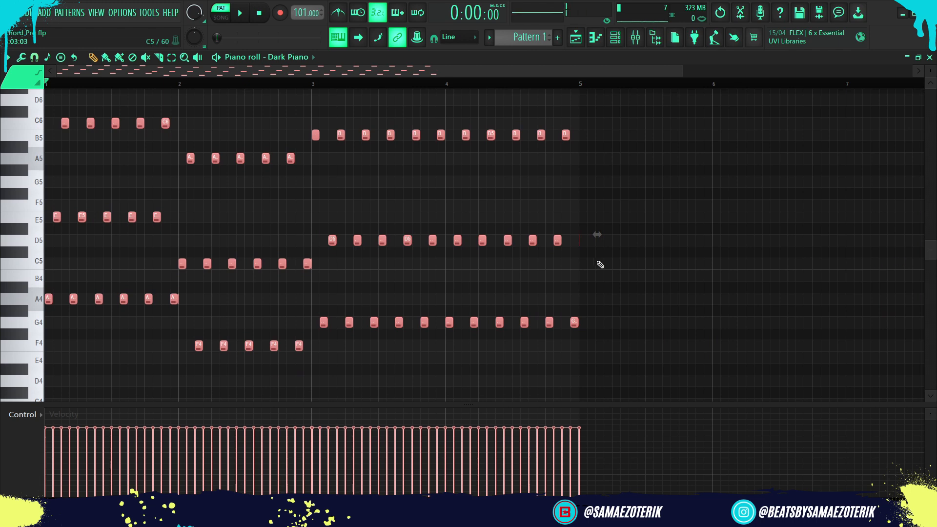
pyautogui.click(614, 38)
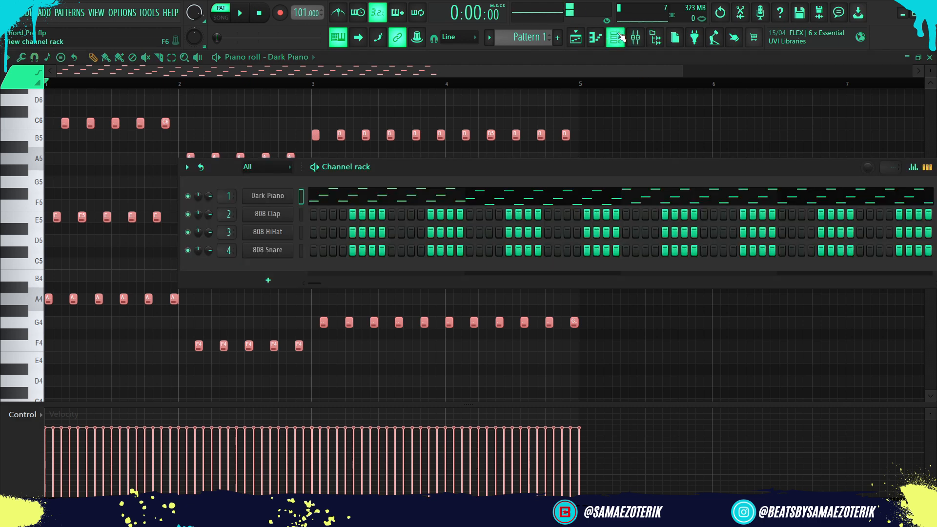
pyautogui.click(597, 39)
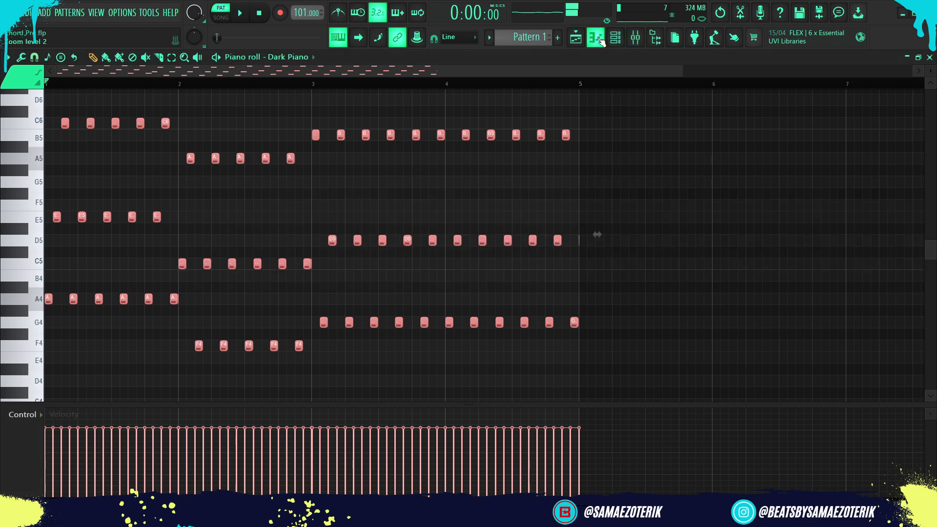
pyautogui.click(600, 40)
pyautogui.click(600, 40)
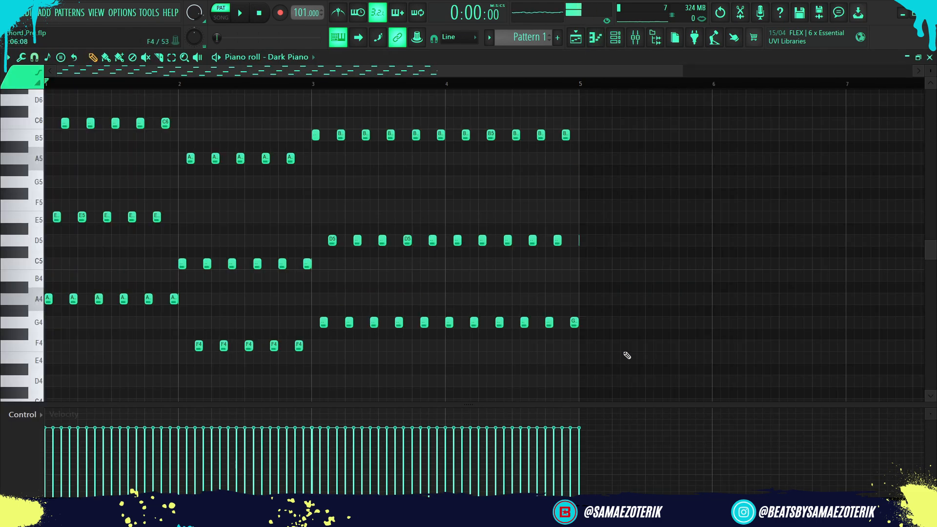
# Delete all the arpeggiated notes from the Dark Piano piano roll
pyautogui.moveTo(627, 358); pyautogui.dragTo(42, 115)
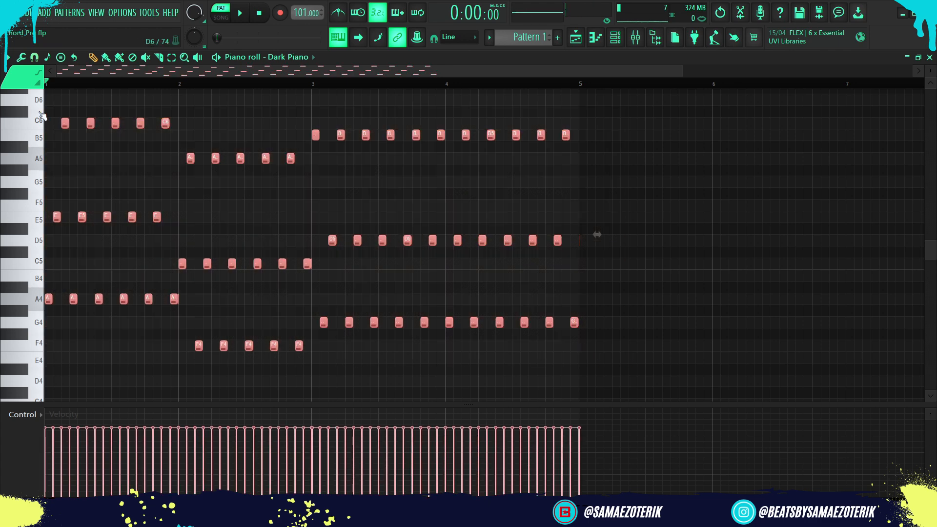
pyautogui.press('Delete')
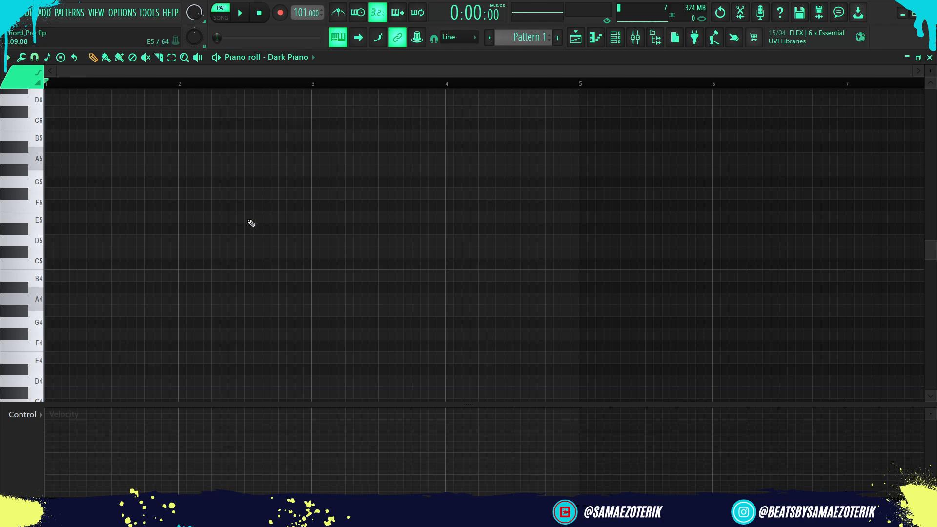
# Add an A major chord in bar 1 with one-bar A4, C#5 and E5 notes
pyautogui.click(49, 299)
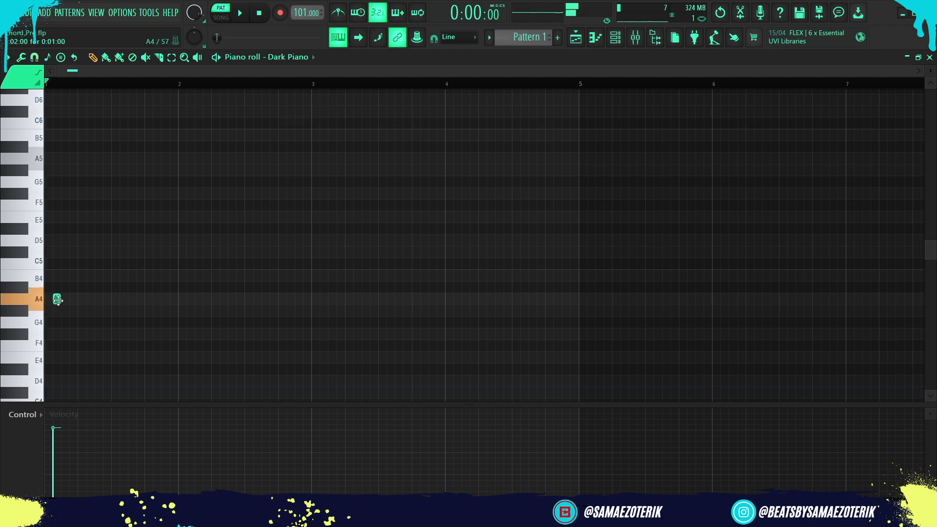
pyautogui.moveTo(49, 299); pyautogui.dragTo(178, 303)
pyautogui.click(48, 252)
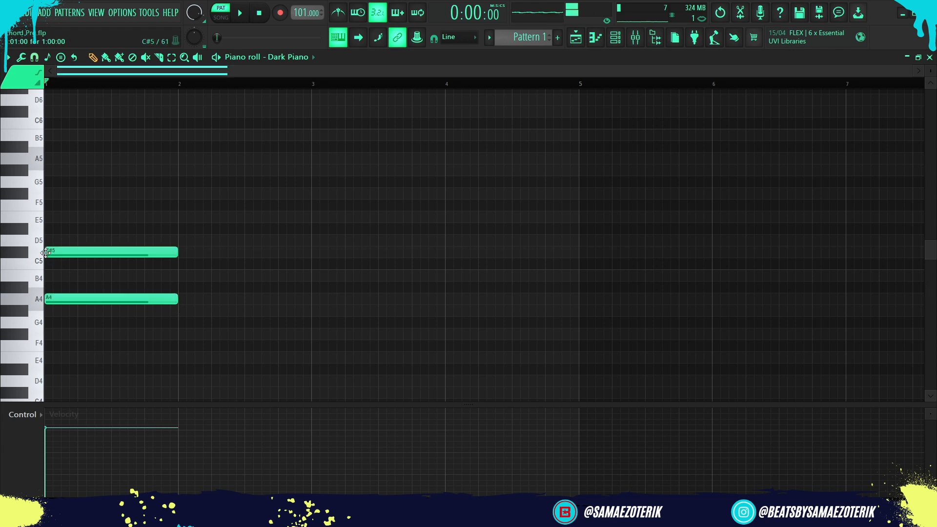
pyautogui.click(49, 216)
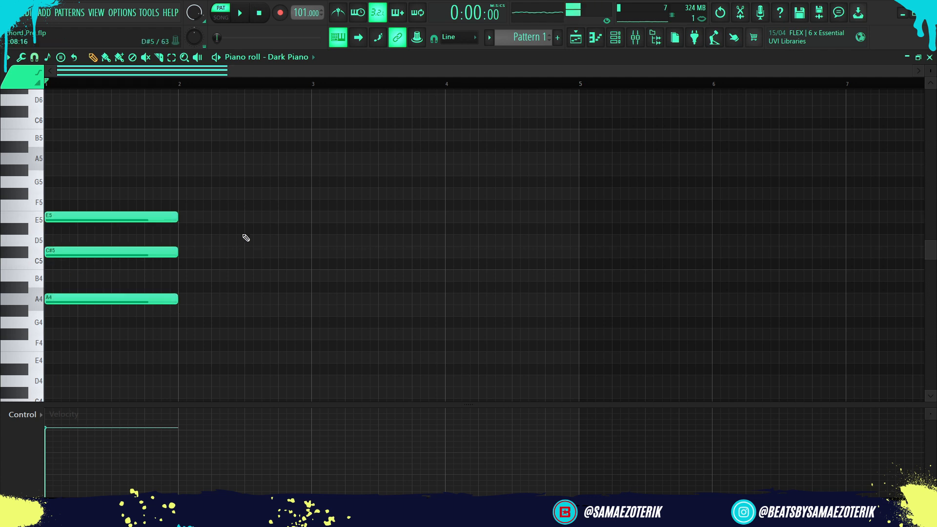
# Add a B minor chord in bar 2 with one-bar B4, D5 and F#5 notes
pyautogui.click(181, 277)
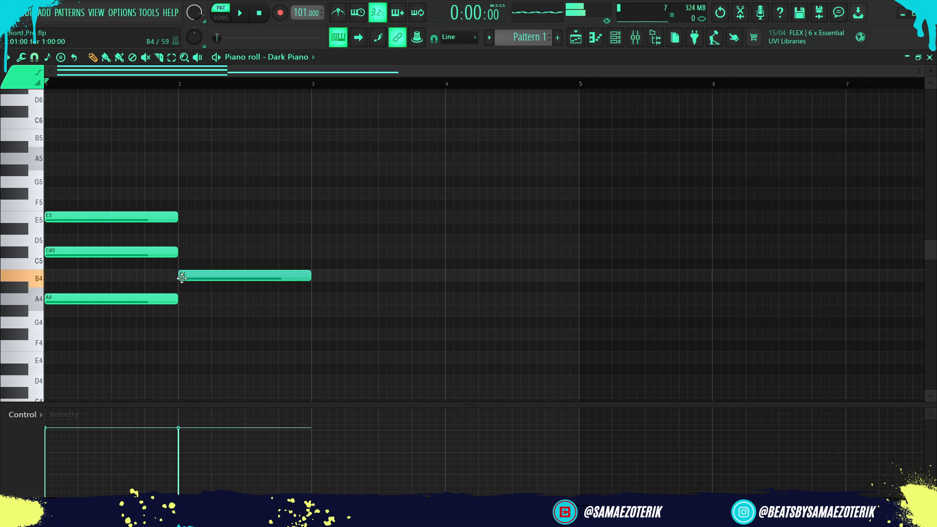
pyautogui.click(181, 239)
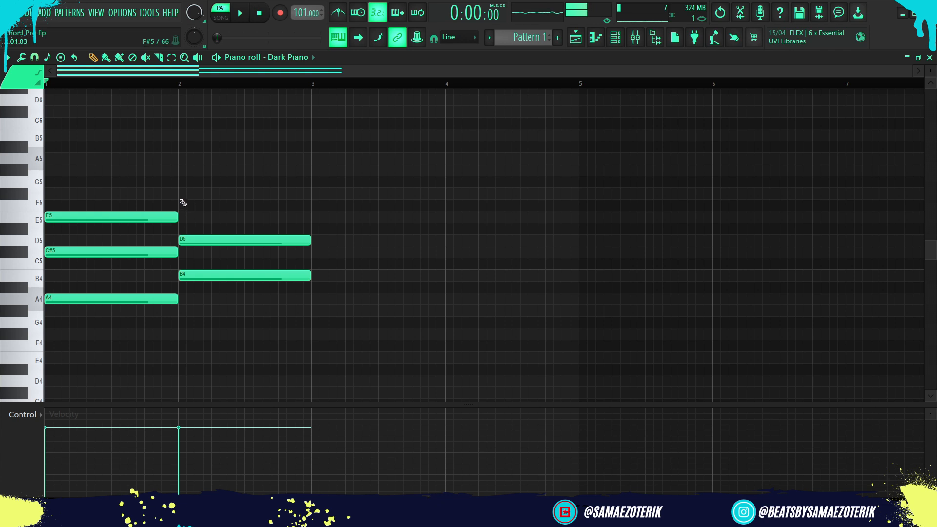
pyautogui.click(180, 197)
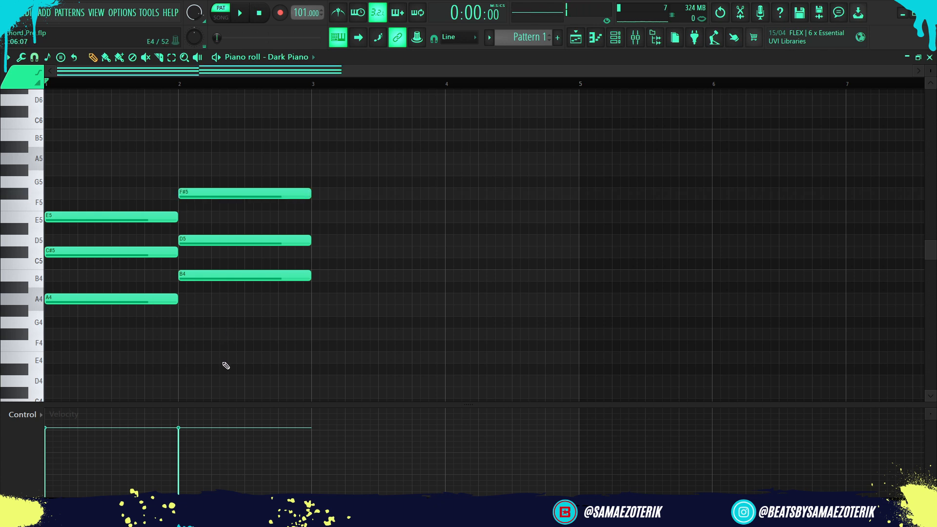
# Add a C# minor chord in bar 3 with one-bar C#5, E5 and G#5 notes
pyautogui.click(314, 253)
pyautogui.click(314, 217)
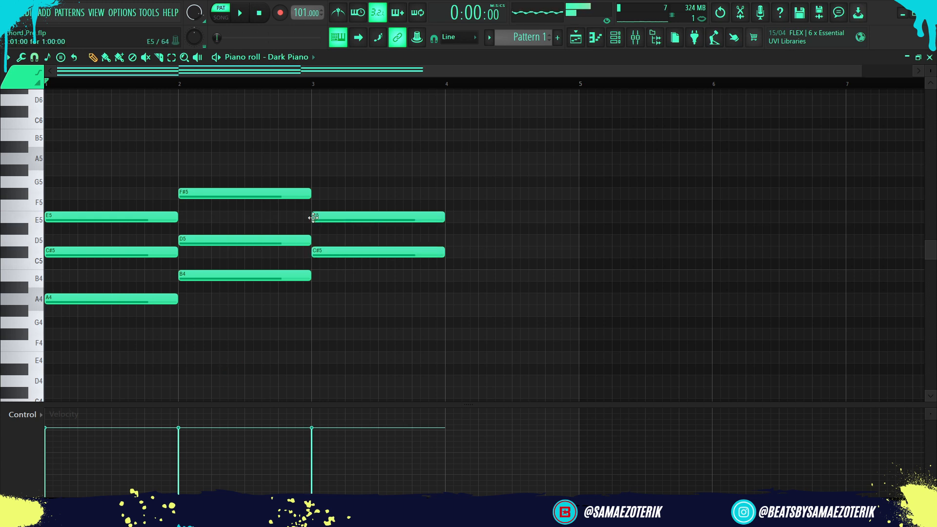
pyautogui.click(314, 171)
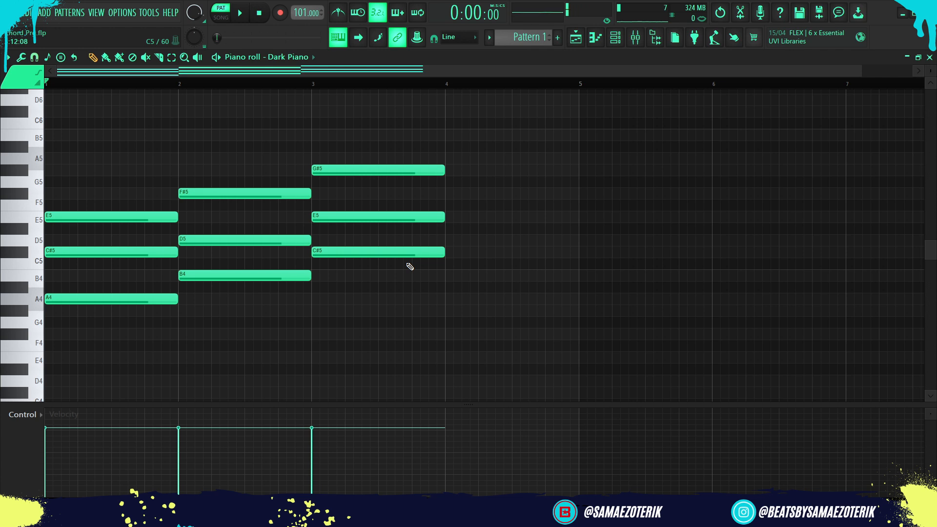
# Delete all the chord notes in bars 1 to 3 of the Dark Piano piano roll
pyautogui.scroll(-1, 411, 313)
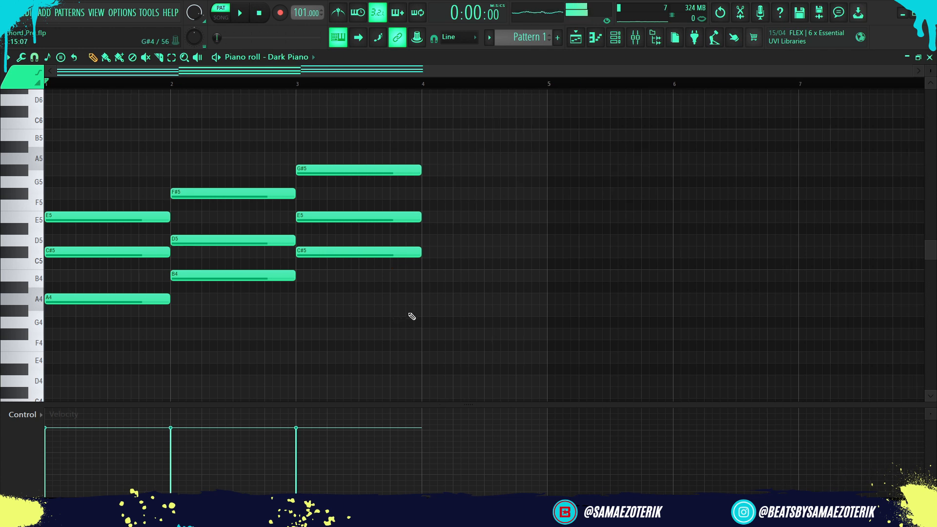
pyautogui.moveTo(441, 350); pyautogui.dragTo(58, 167)
pyautogui.press('Delete')
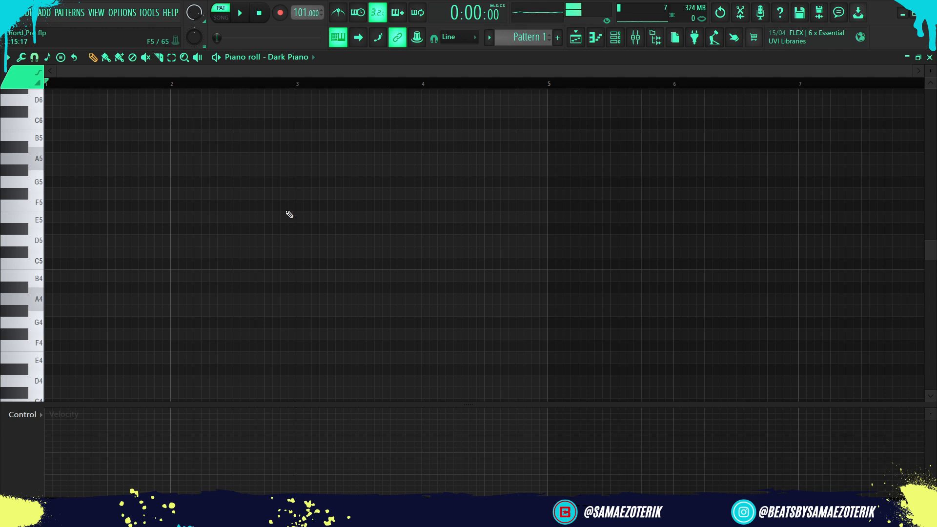
pyautogui.click(615, 38)
pyautogui.click(580, 39)
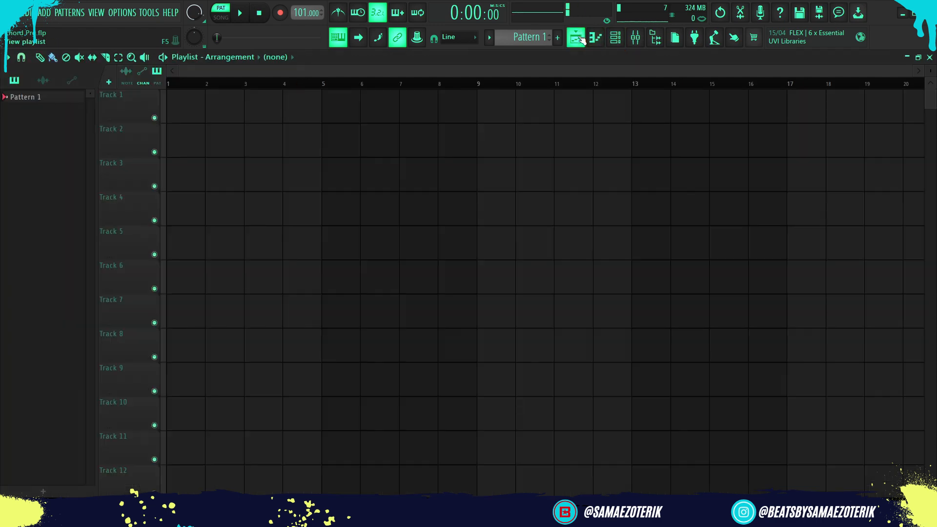
pyautogui.click(595, 39)
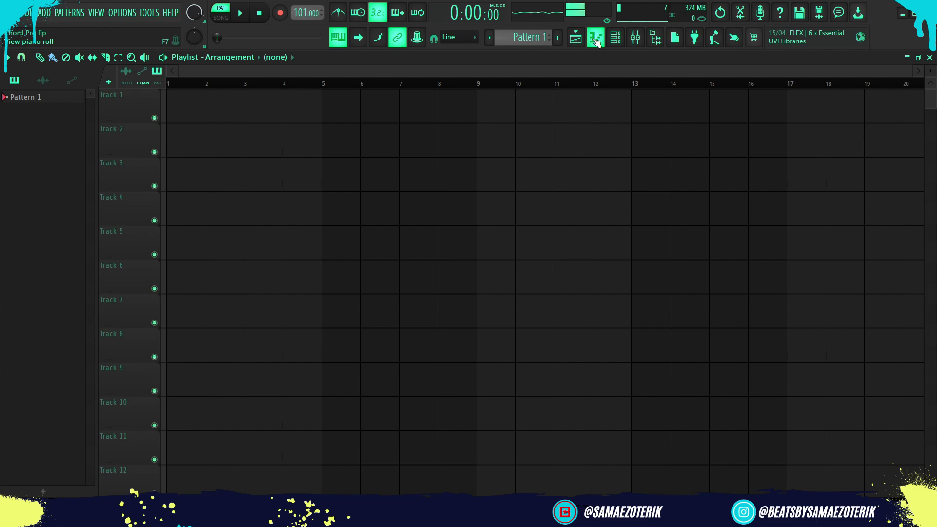
pyautogui.click(596, 42)
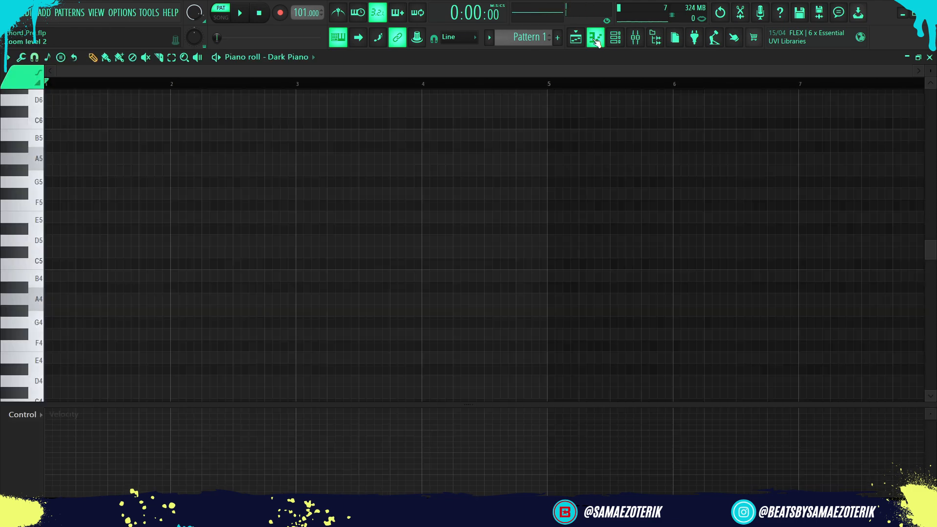
pyautogui.click(596, 42)
pyautogui.click(577, 40)
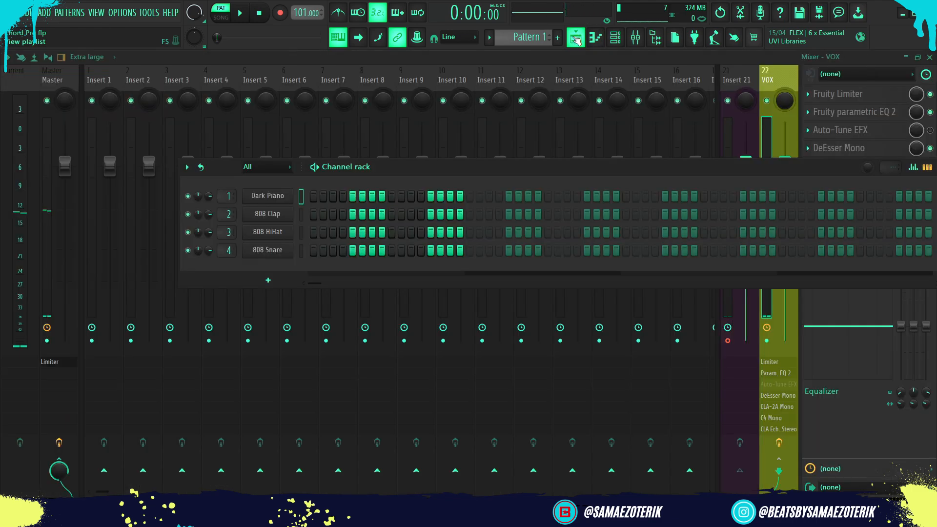
pyautogui.click(614, 42)
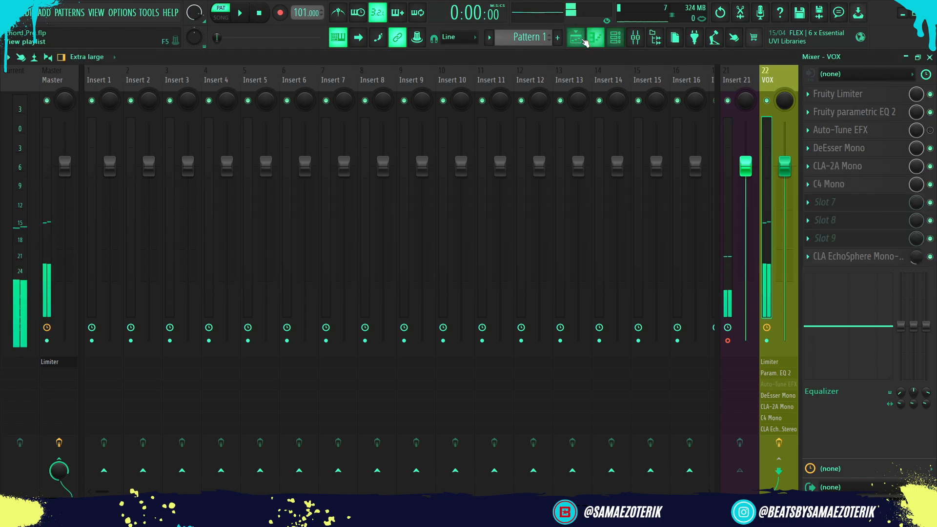